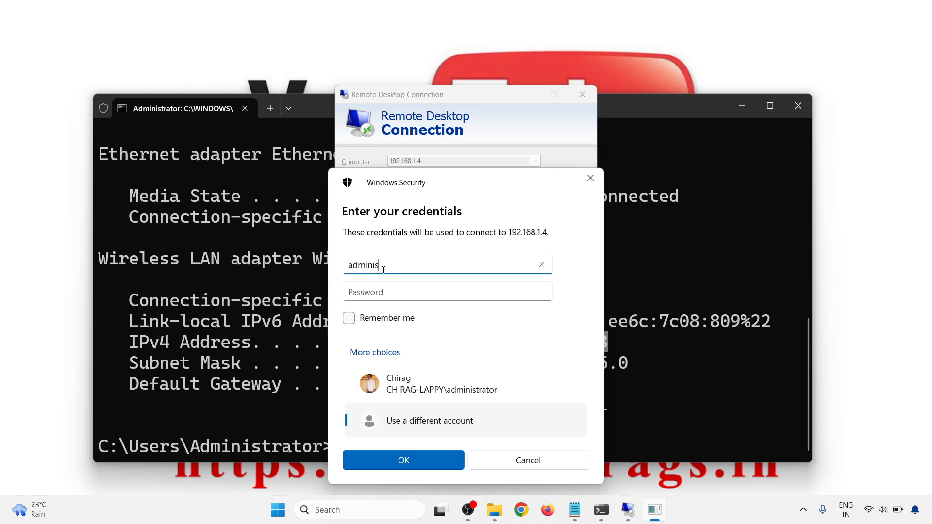
Enter the account password for the remote desktop connection to 192.168.1.4 and accept the unverified certificate to connect.
key(Tab)
text(****)
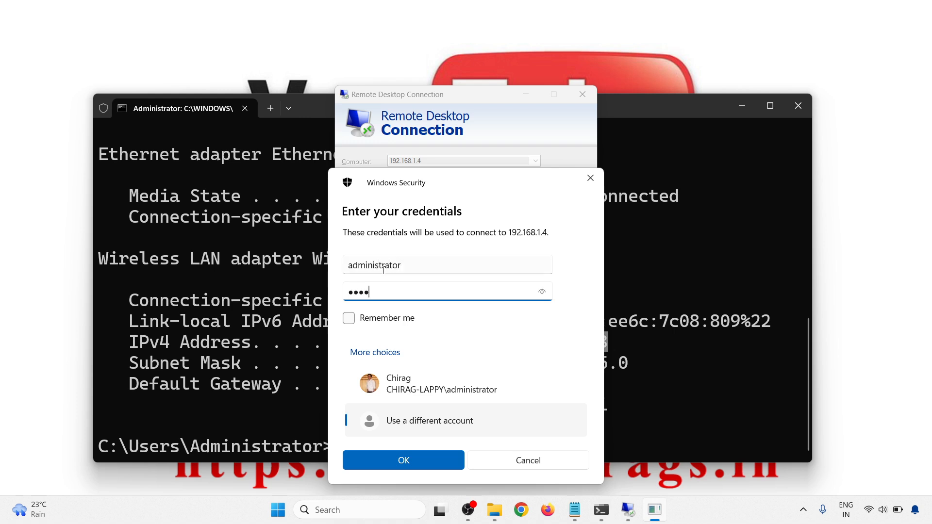
text(*****)
key(Return)
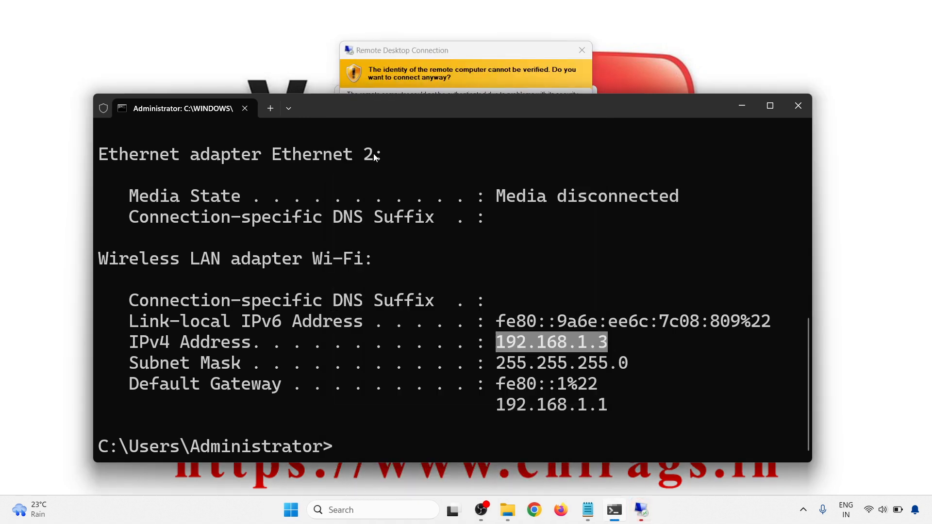
click(742, 105)
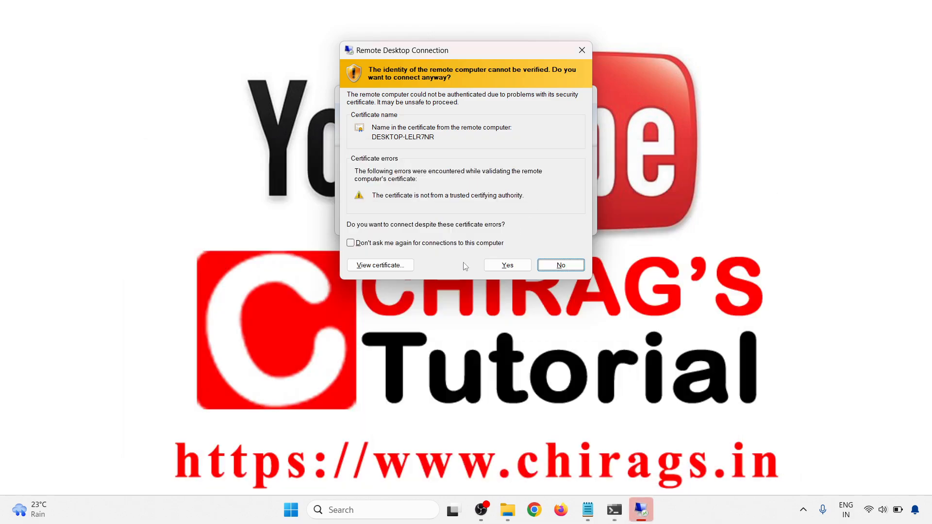
click(507, 266)
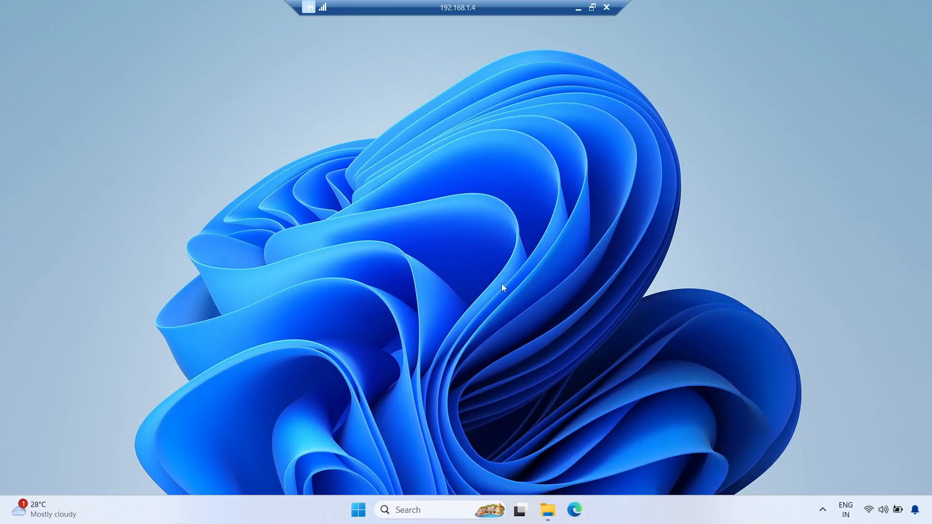
Open a Command Prompt on the remote computer and enlarge its text.
key(super+r)
text(cmd)
key(Return)
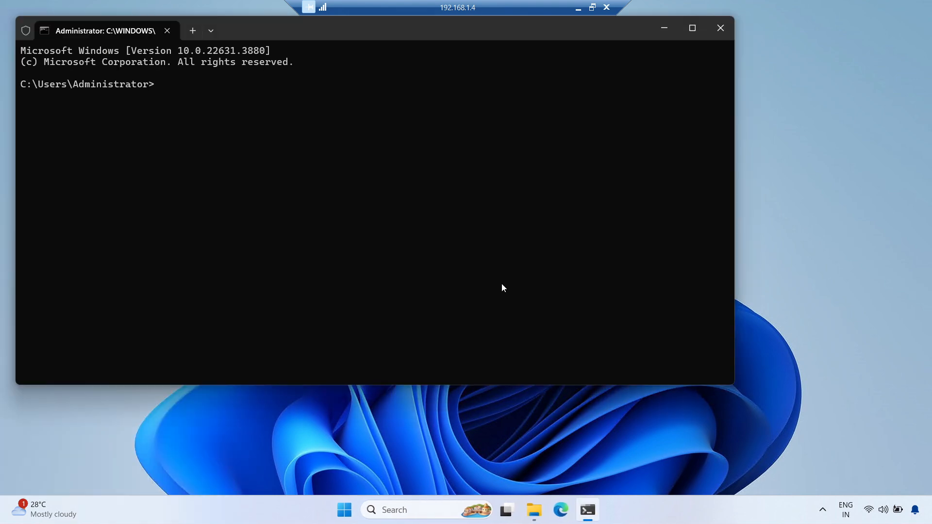
key(ctrl+plus)
key(ctrl+plus)
key(ctrl+plus)
key(ctrl+plus)
key(ctrl+plus)
key(ctrl+plus)
key(ctrl+plus)
Run ipconfig to list the remote computer's network settings and examine the Wi-Fi adapter's IPv4 address.
text(ip)
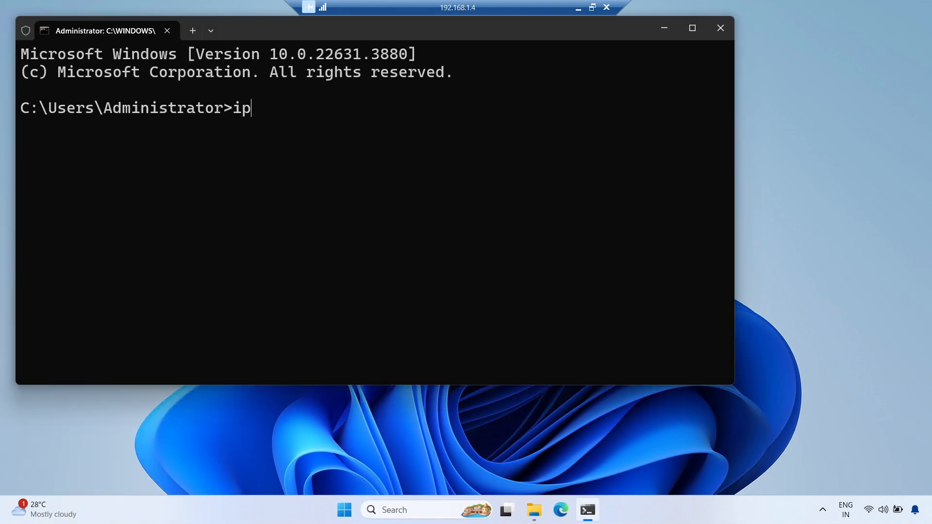
text(cofnig)
key(Return)
text(ipcofnig)
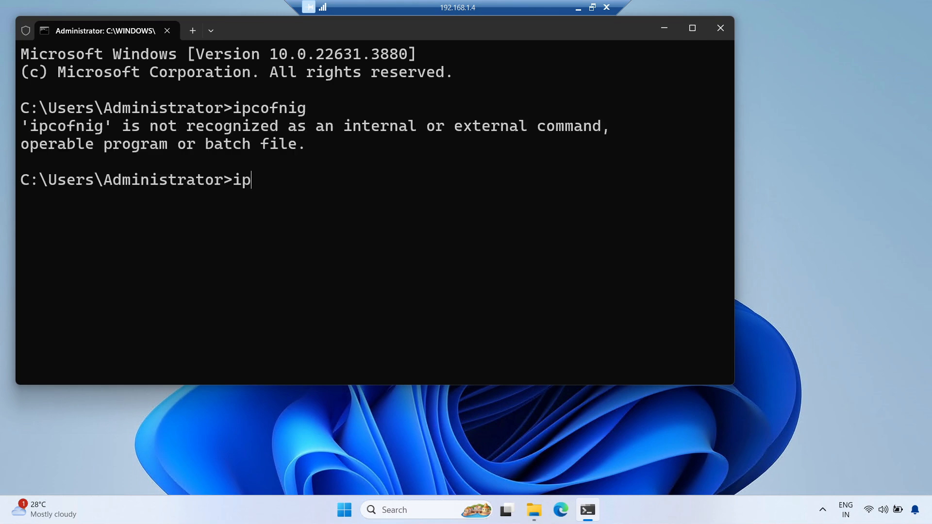
key(Return)
text(ipconfig)
key(Return)
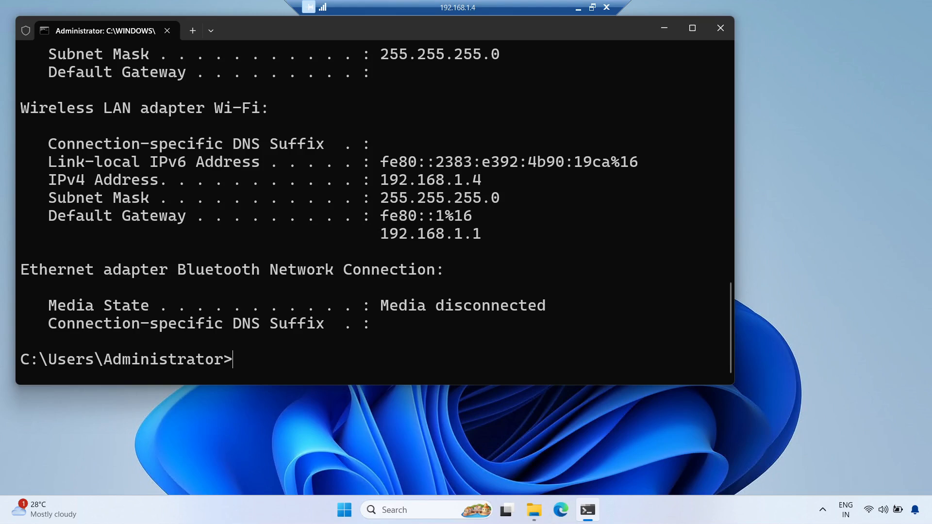
drag(383, 183, 479, 184)
click(457, 181)
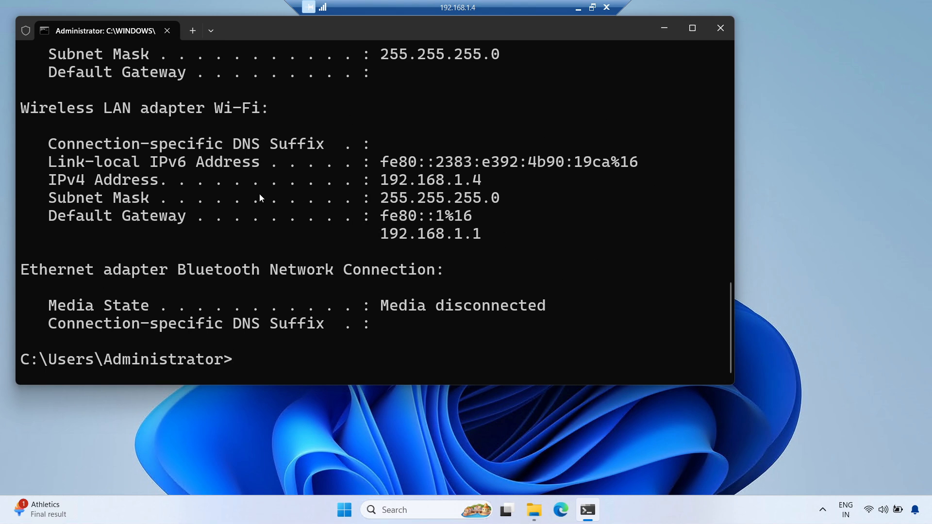
Close the Command Prompt and bring up the File Explorer window for Local Disk (D:).
click(721, 27)
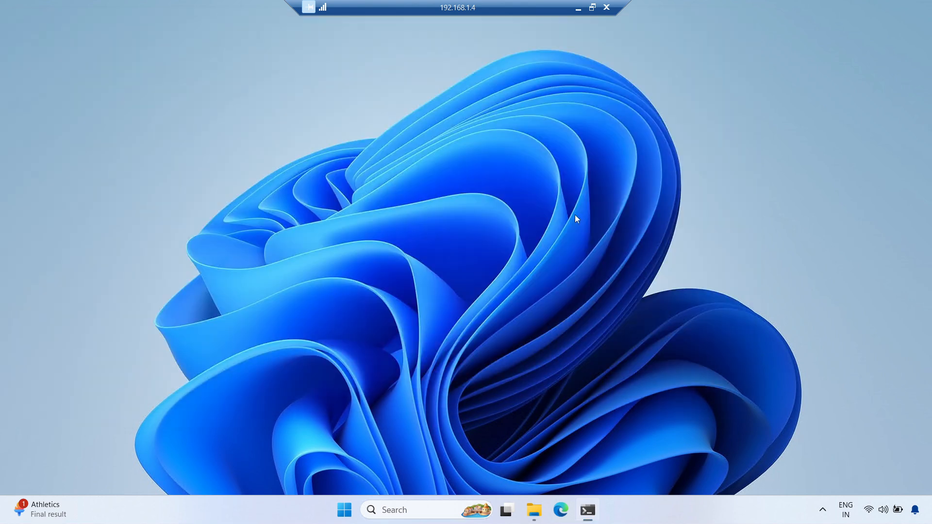
click(548, 509)
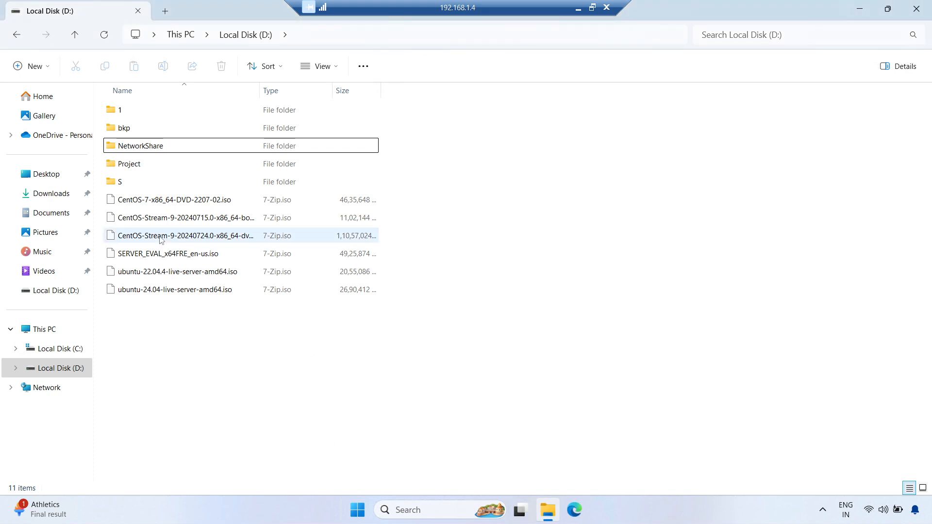
right_click(157, 363)
mouse_move(258, 287)
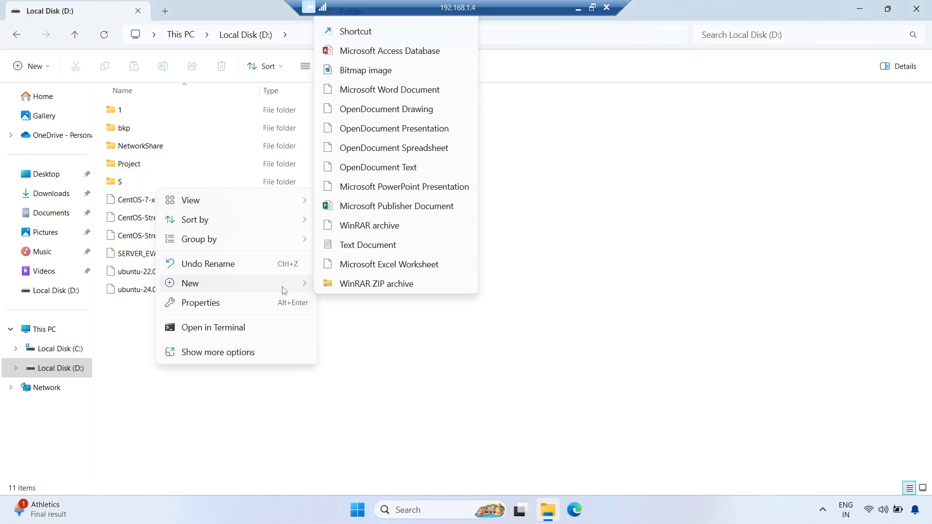
click(172, 445)
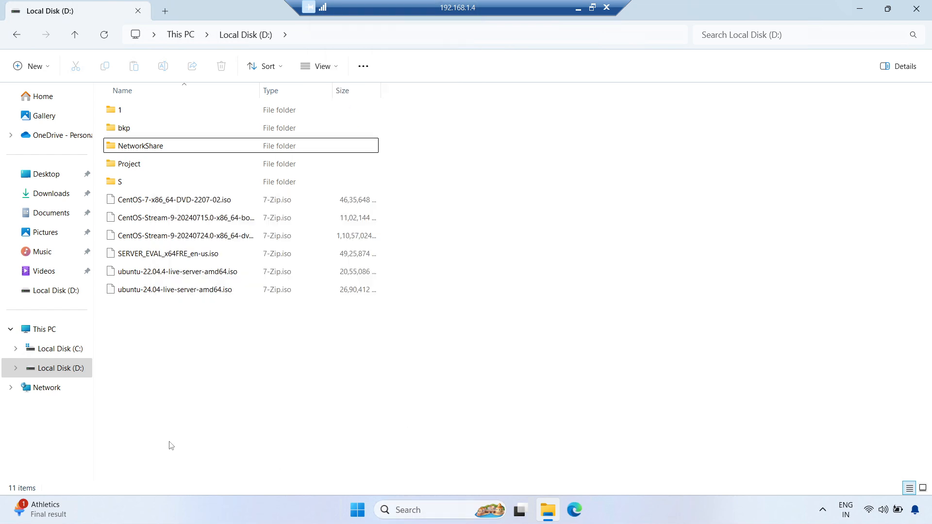
right_click(183, 444)
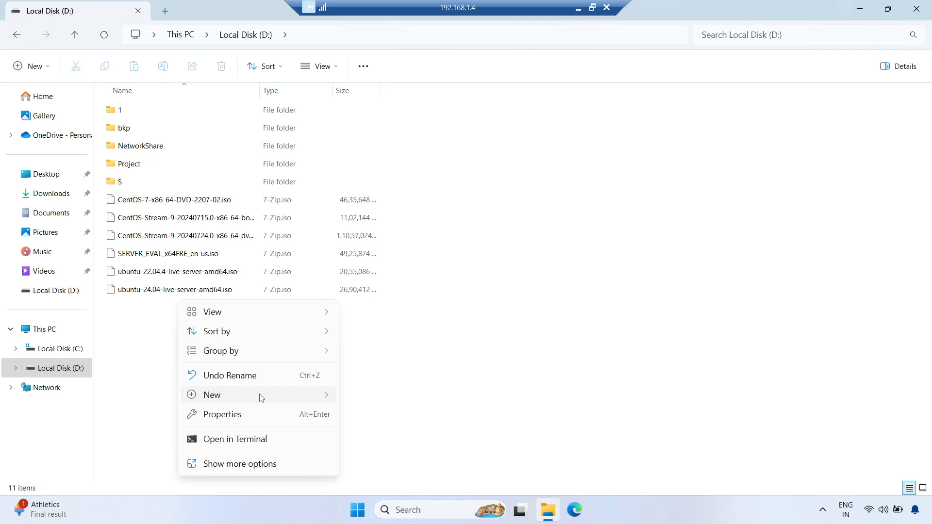
mouse_move(258, 395)
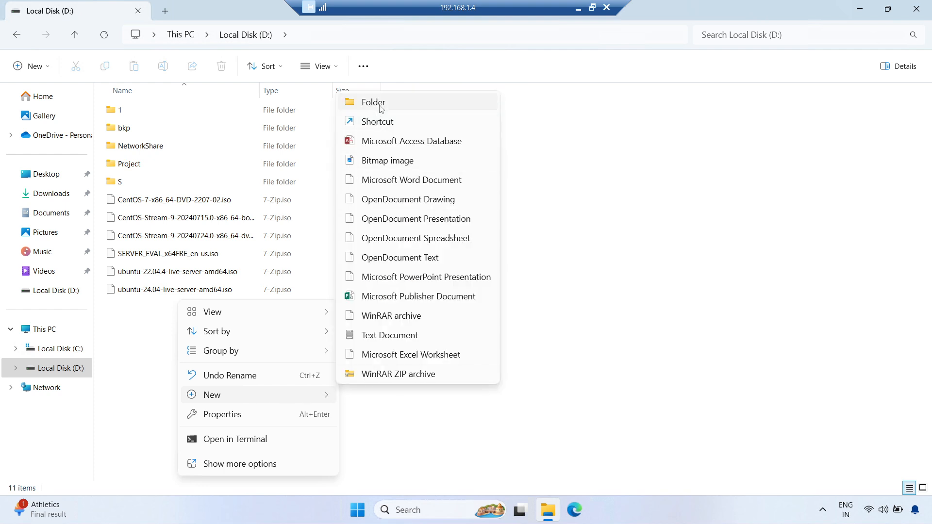
click(754, 376)
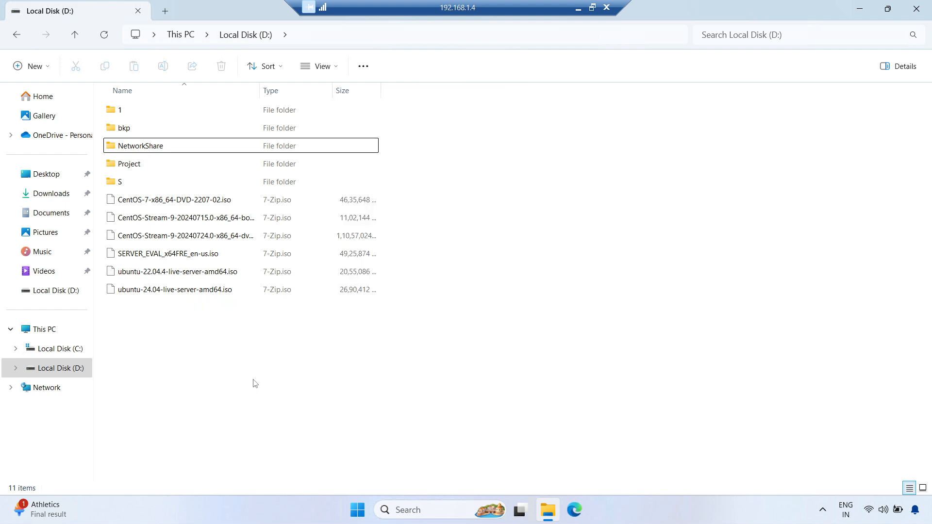
Create a new folder named forShareinNetwork on Local Disk (D:).
right_click(254, 379)
mouse_move(291, 328)
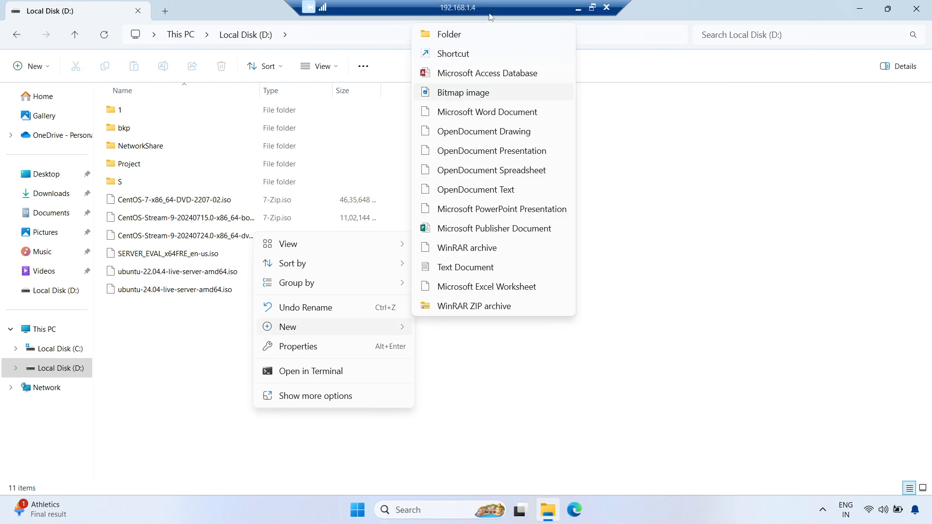
click(463, 33)
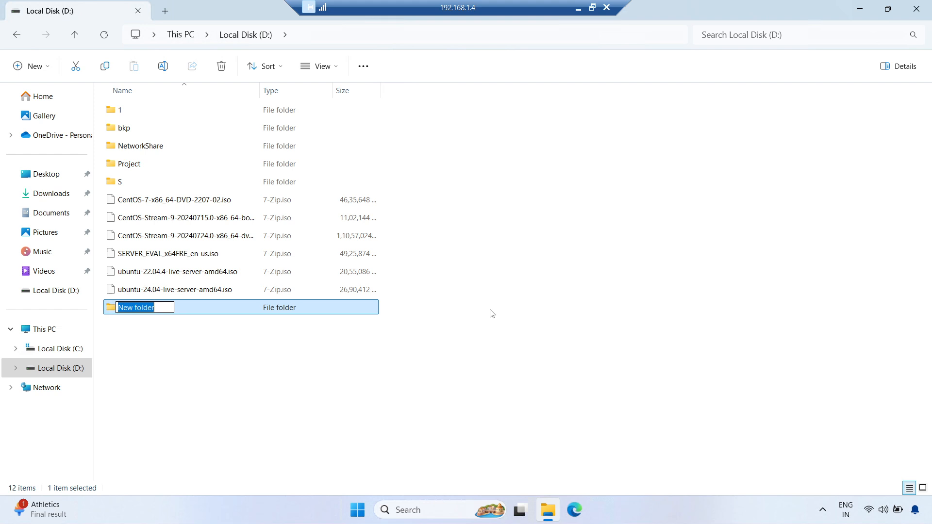
text(forSh)
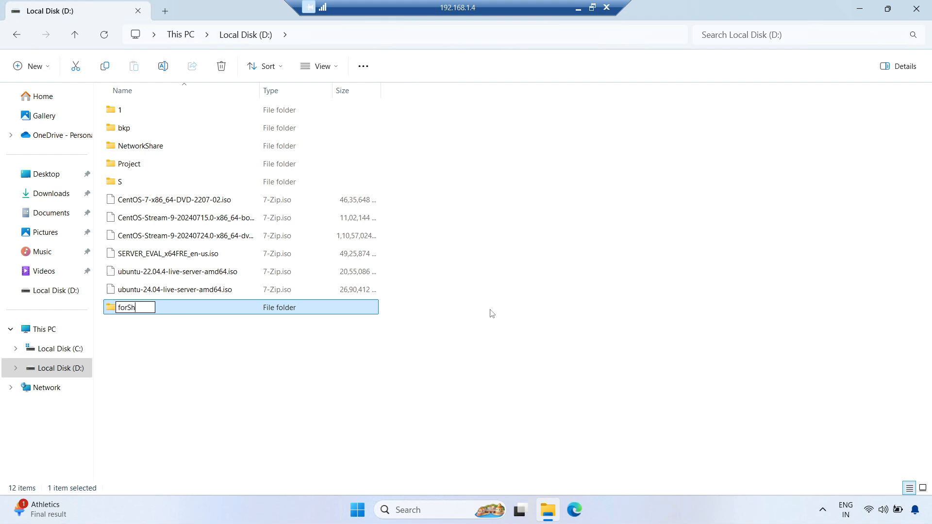
text(areinNetwork)
key(Return)
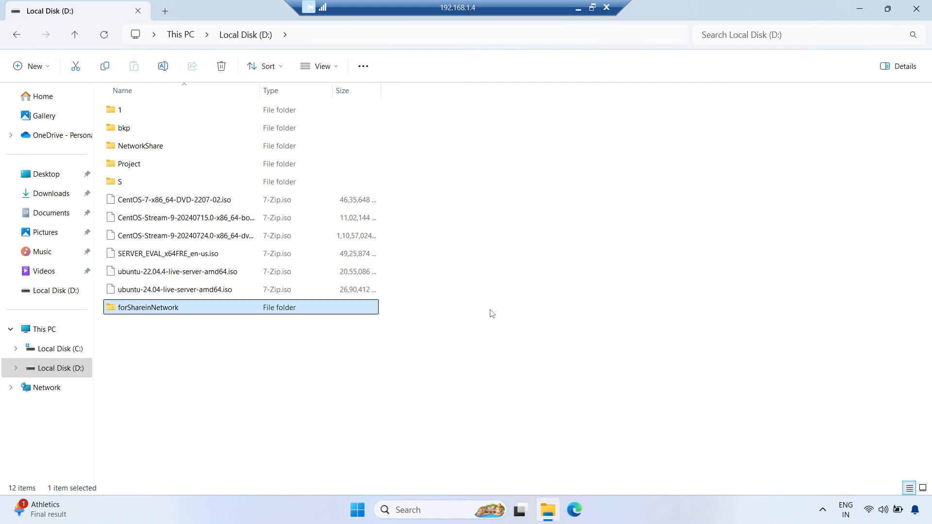
Turn on sharing for the forShareinNetwork folder through the Advanced Sharing settings in its properties.
right_click(150, 315)
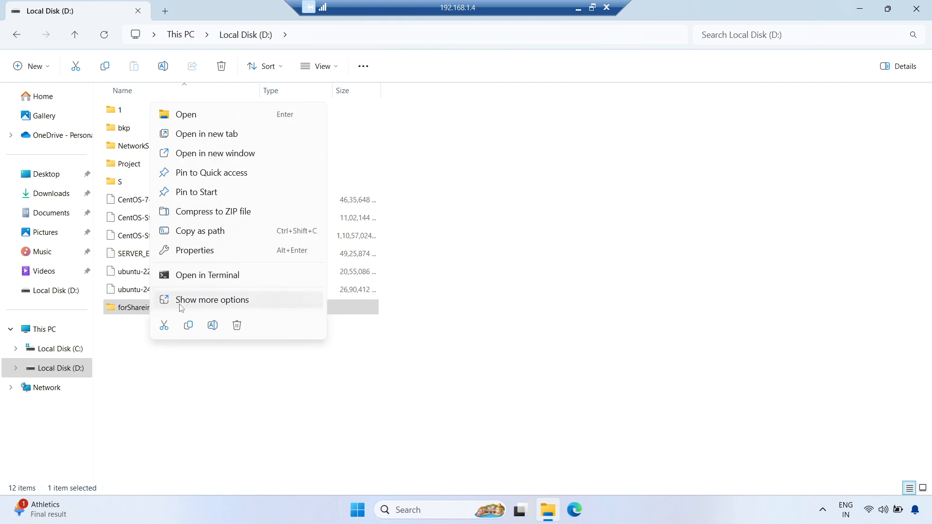
click(193, 252)
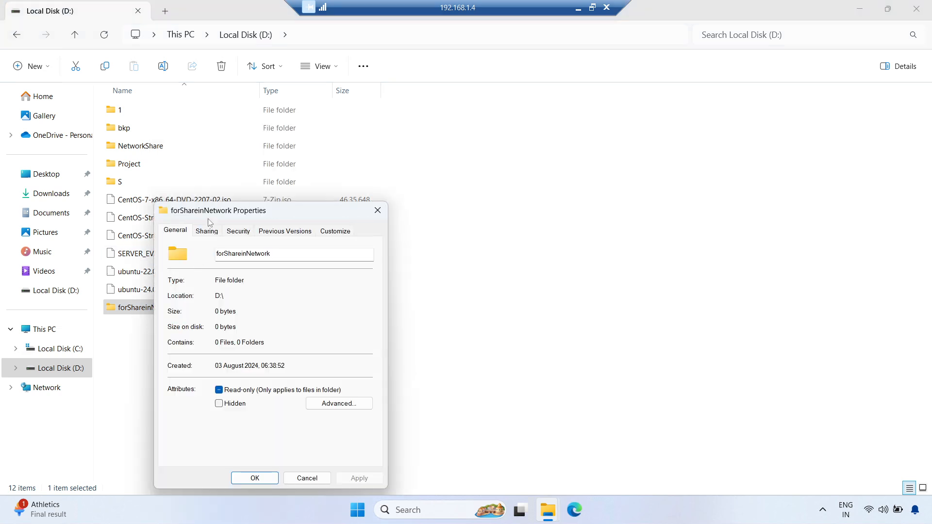
click(206, 231)
click(208, 375)
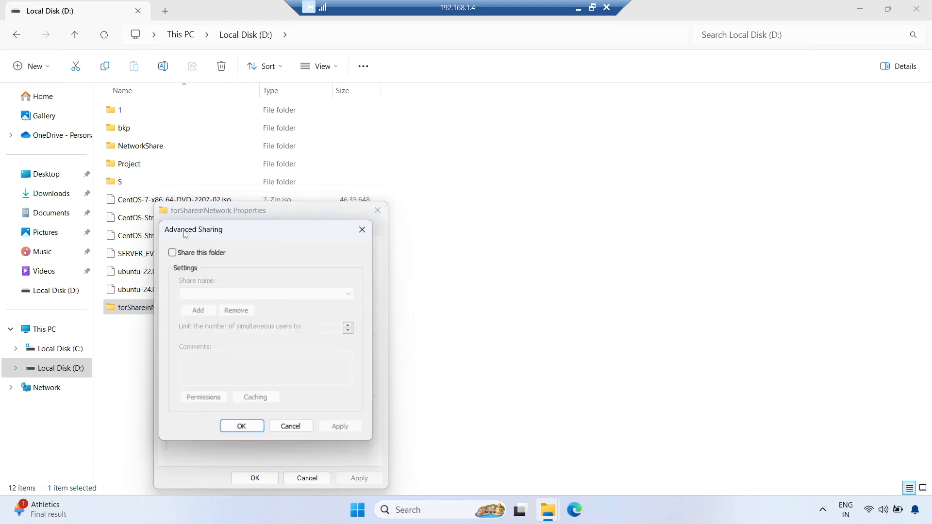
click(185, 254)
Allow Everyone Full Control in the folder's share permissions and apply the advanced sharing settings.
click(203, 398)
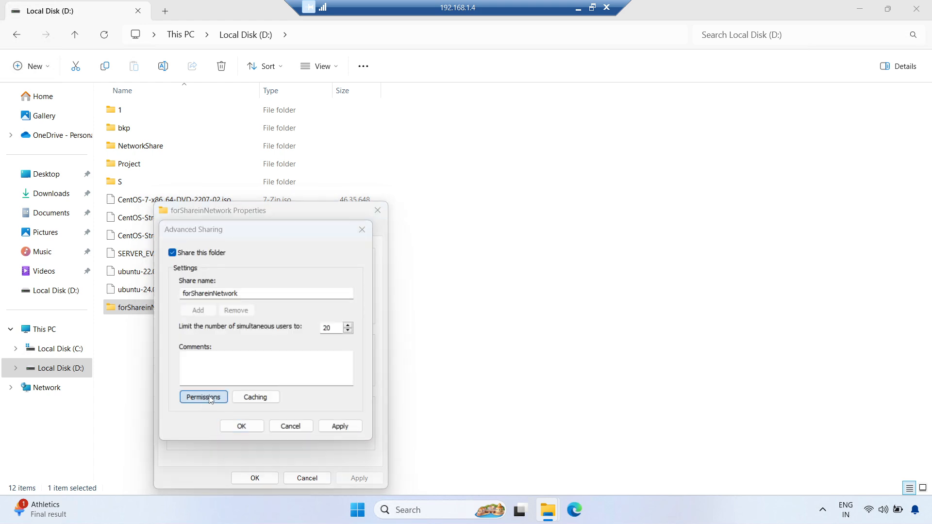
click(313, 372)
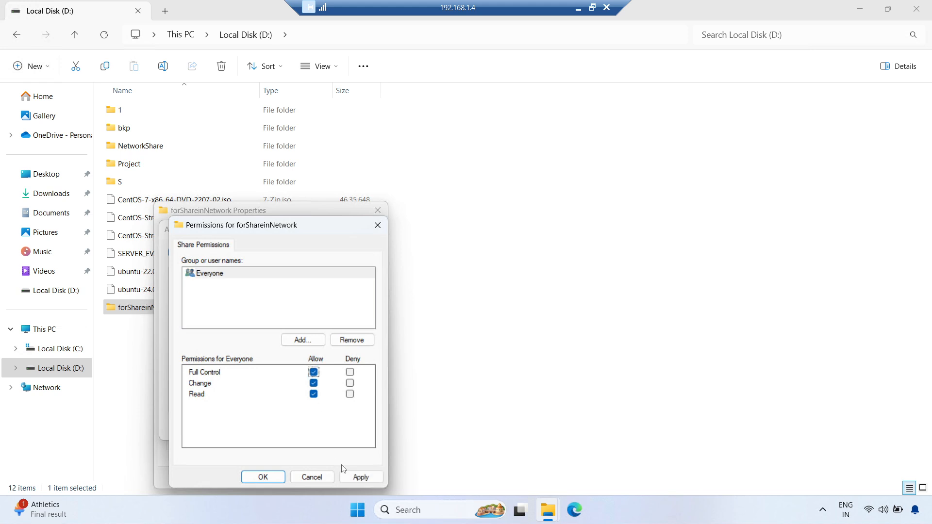
click(367, 482)
click(272, 478)
click(340, 427)
click(241, 426)
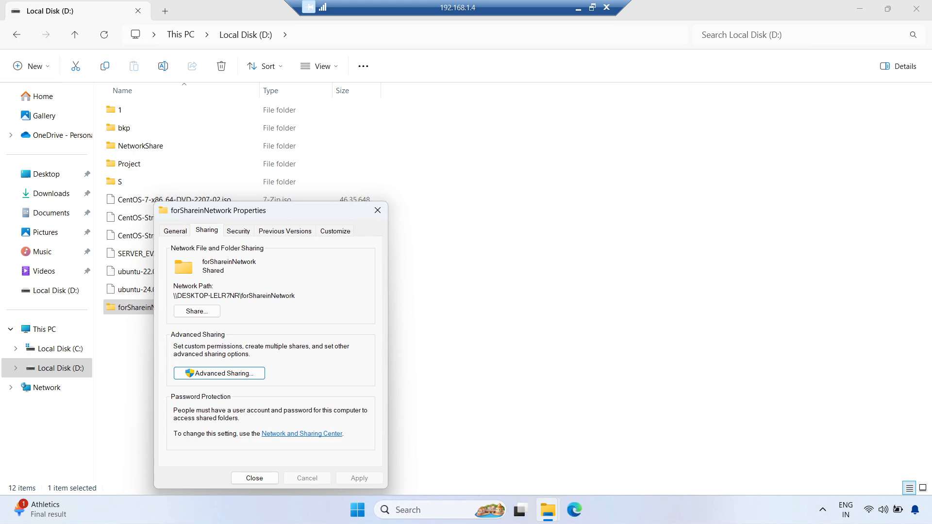
Copy the shared folder's network path from its sharing properties.
key(shift+Tab)
key(shift+Tab)
key(ctrl+c)
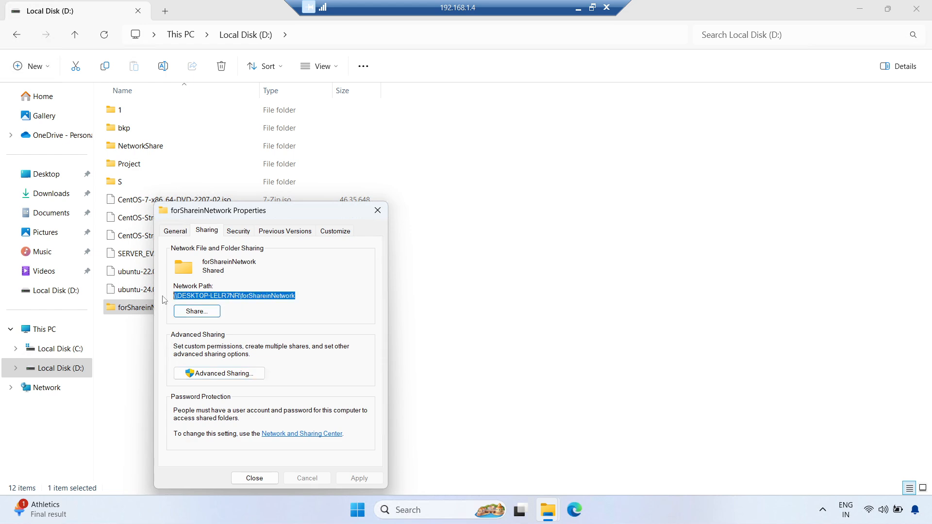
Open Notepad with a blank note and close the old NetworkShare note without saving it.
key(super+r)
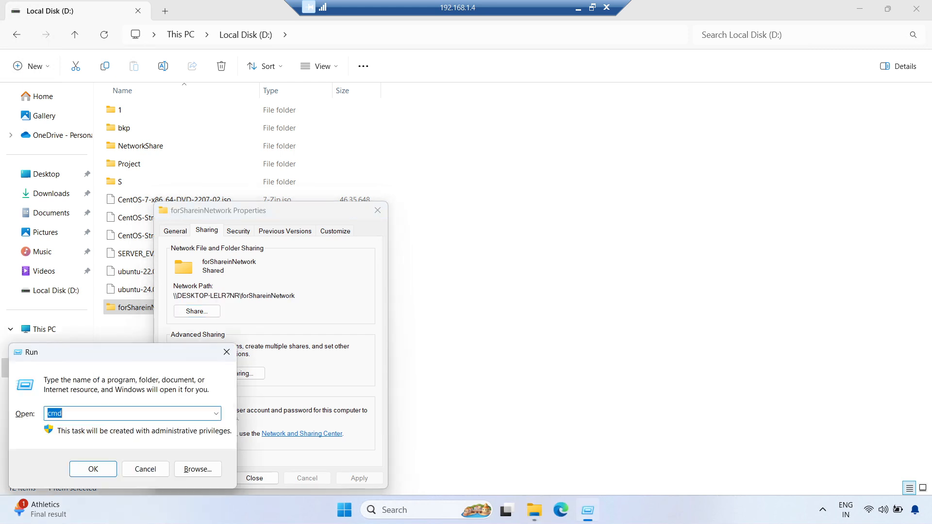
text(notepad)
key(Return)
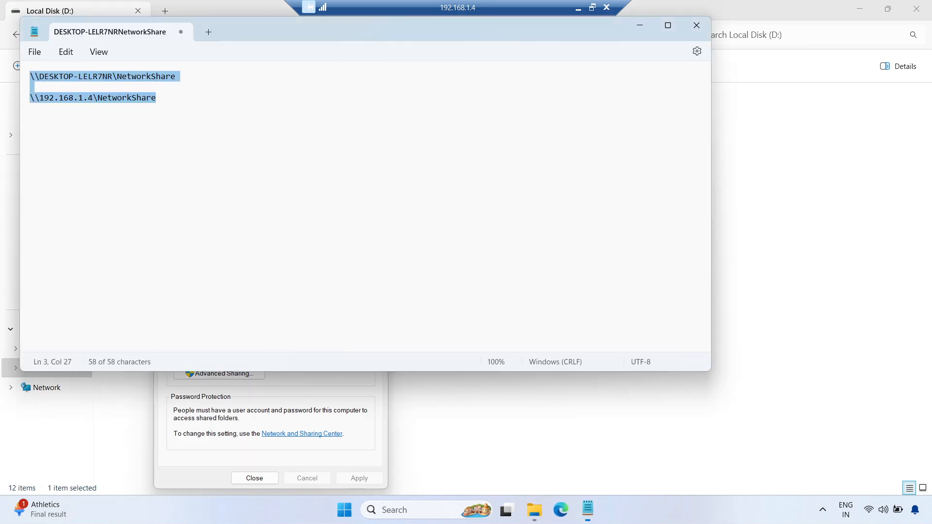
click(202, 37)
click(180, 32)
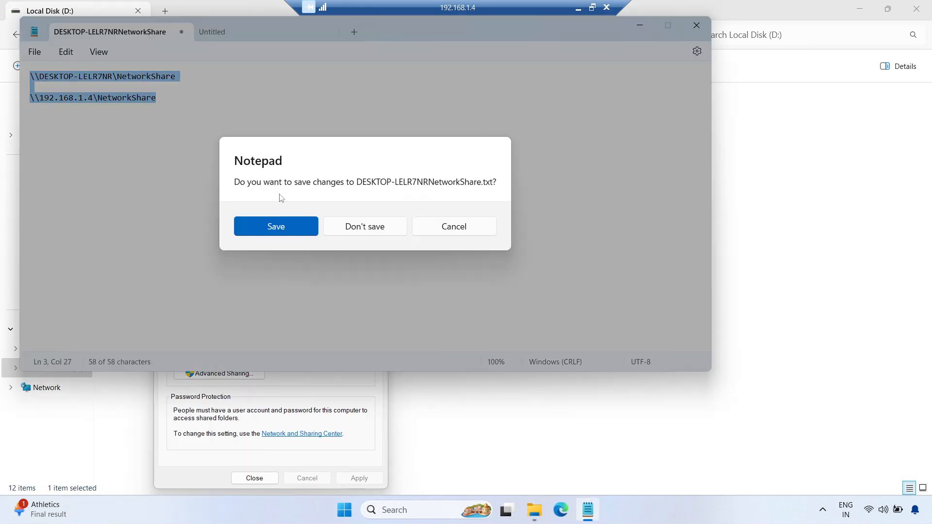
click(367, 229)
Paste the copied network path into the blank note, enlarge the text to 220%, and close the folder's properties.
key(ctrl+v)
key(ctrl+plus)
key(ctrl+plus)
key(ctrl+plus)
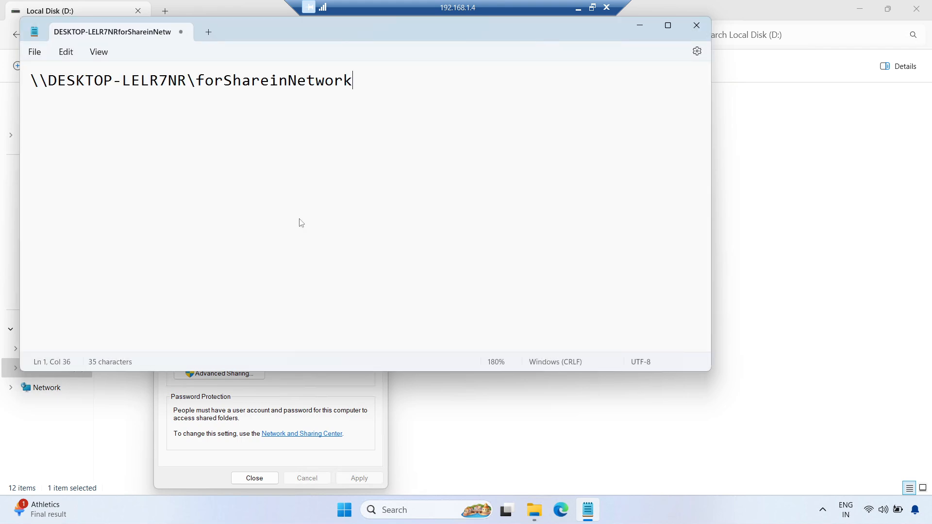
key(ctrl+plus)
key(ctrl+plus)
click(254, 478)
Duplicate the network path two lines below and replace the computer name in the copy with 192.168.1.4.
drag(404, 98, 1, 61)
key(ctrl+c)
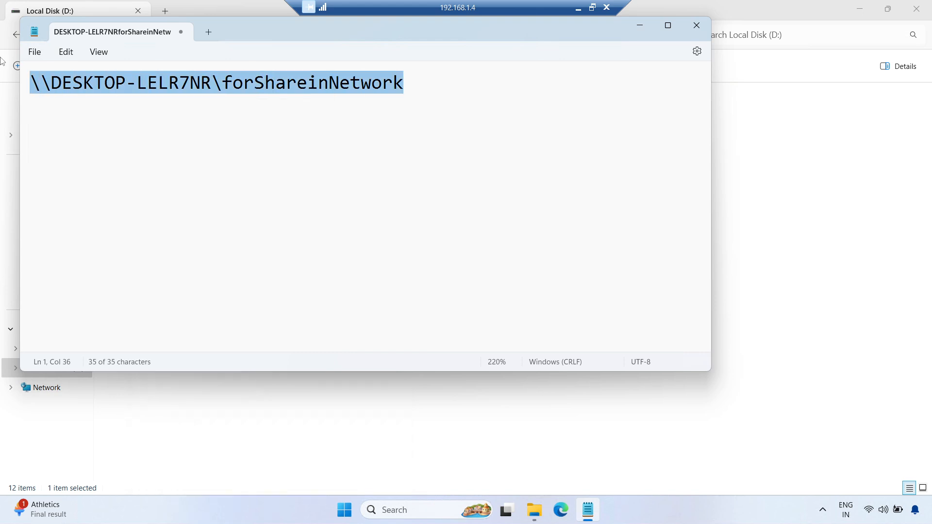
click(415, 86)
key(Return)
key(Return)
key(ctrl+v)
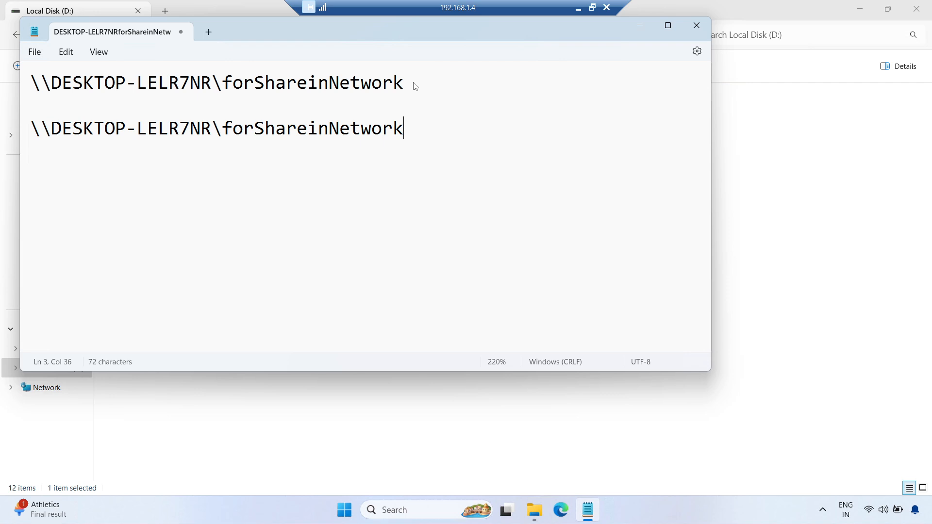
drag(211, 129, 51, 130)
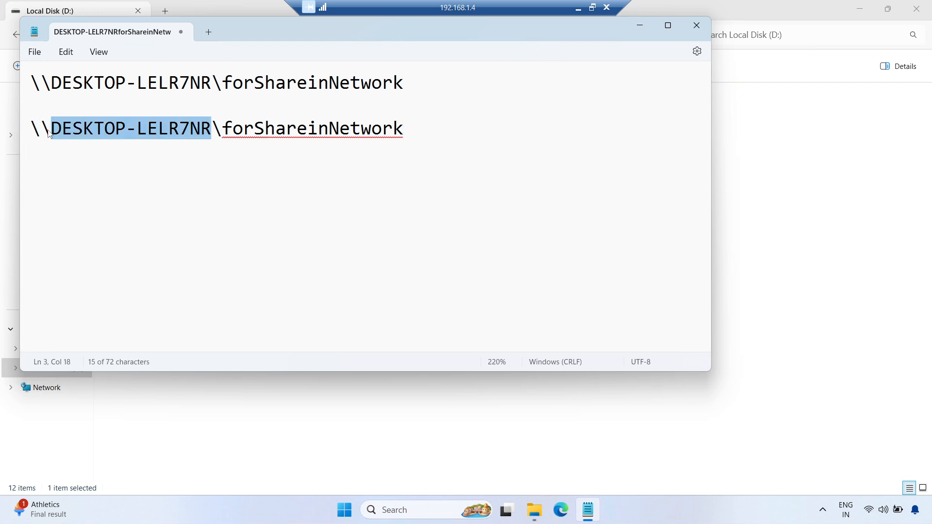
text(192.168.1.4)
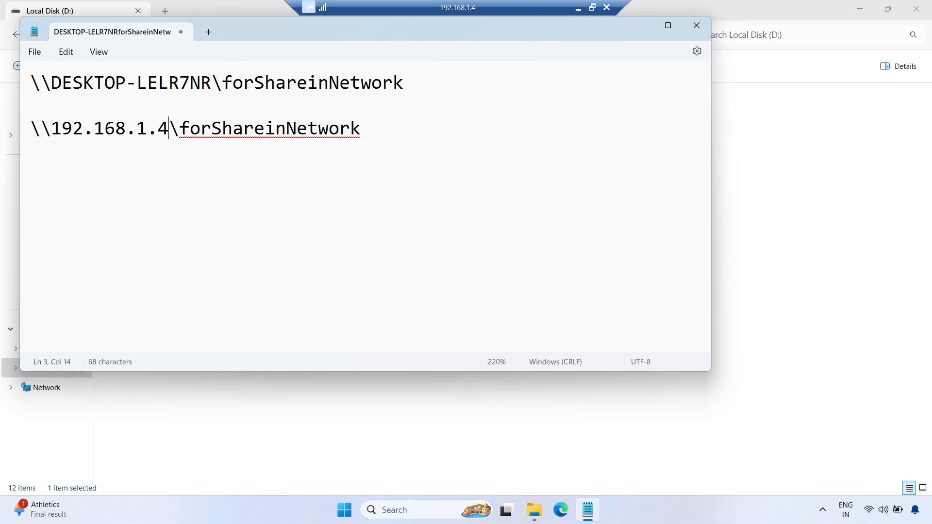
Copy both network paths from the remote note and paste them into a new Notepad note on the local computer.
drag(364, 129, 136, 113)
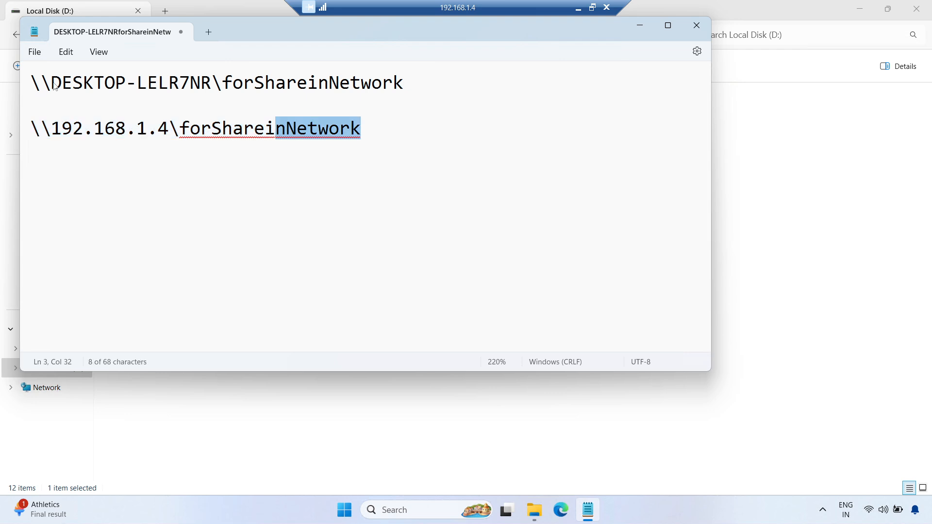
key(ctrl+a)
click(579, 8)
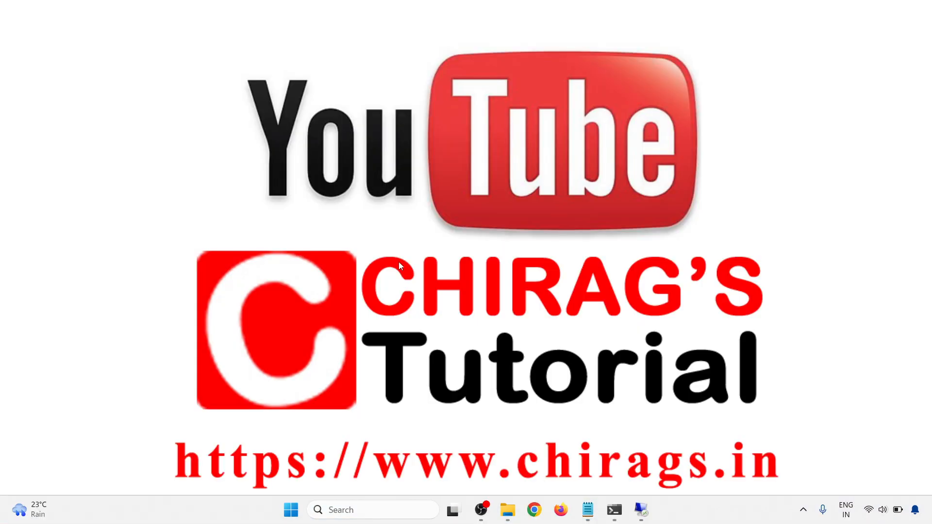
key(super+r)
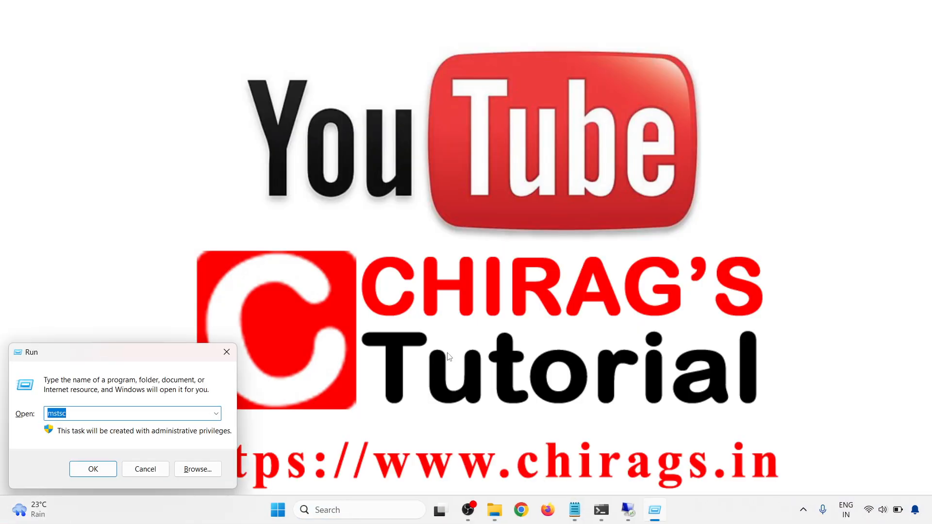
text(notepad)
key(Return)
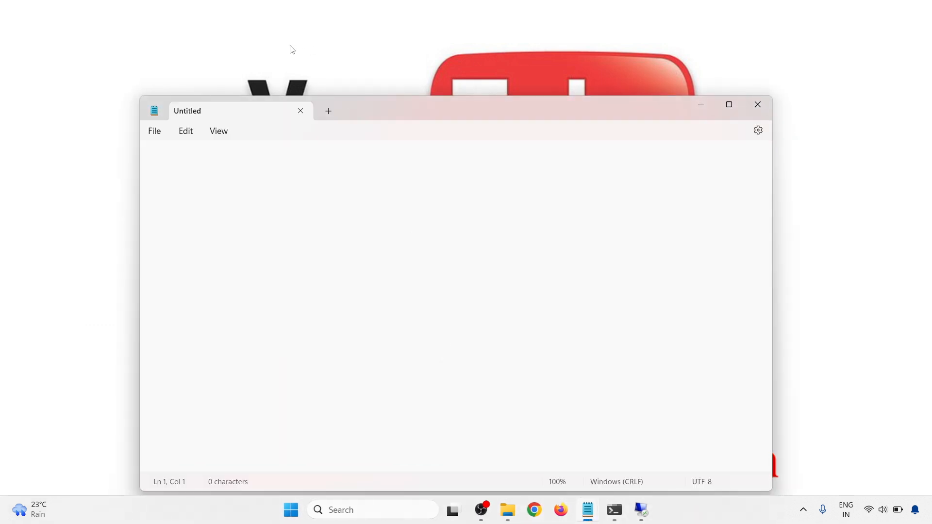
text(\\DESKTOP-LELR7NR\forShareinNetwork  \\192.168.1.4\forShareinNetwork)
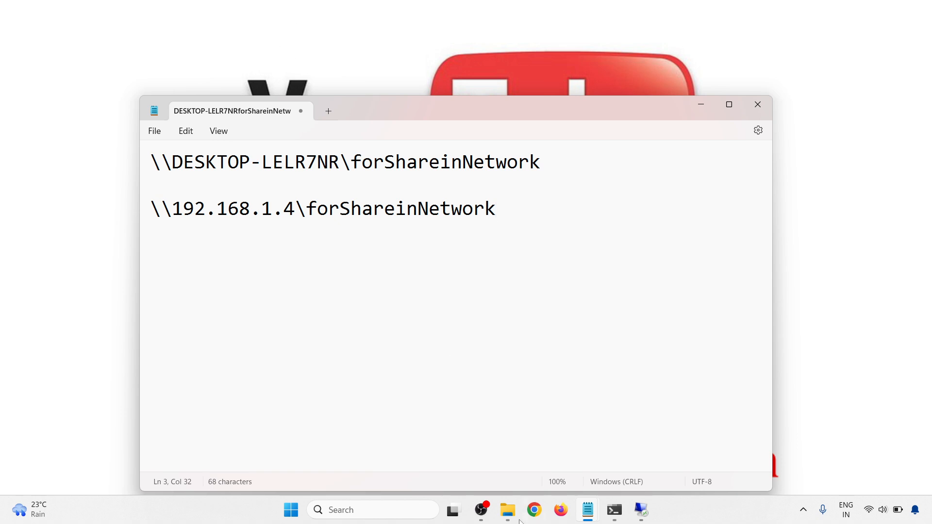
Start mapping a network drive from This PC in the local computer's File Explorer.
click(508, 510)
click(293, 310)
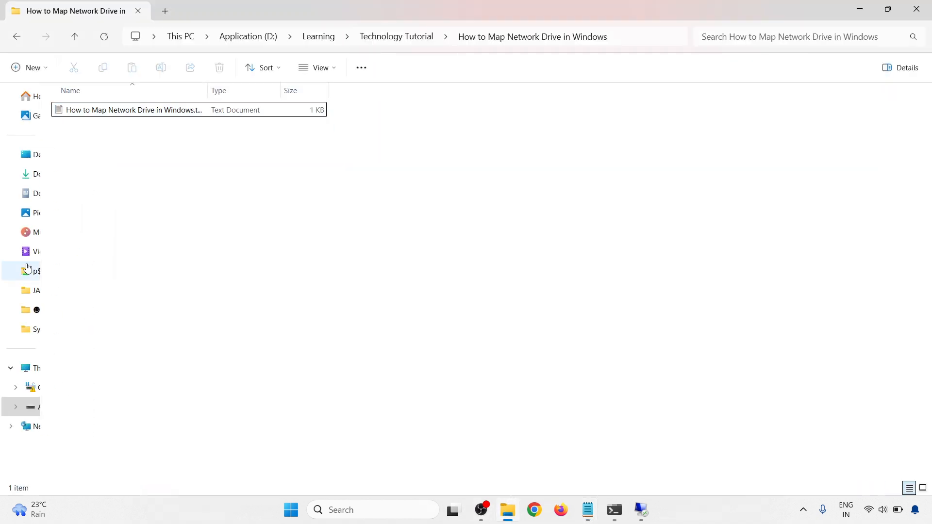
right_click(29, 372)
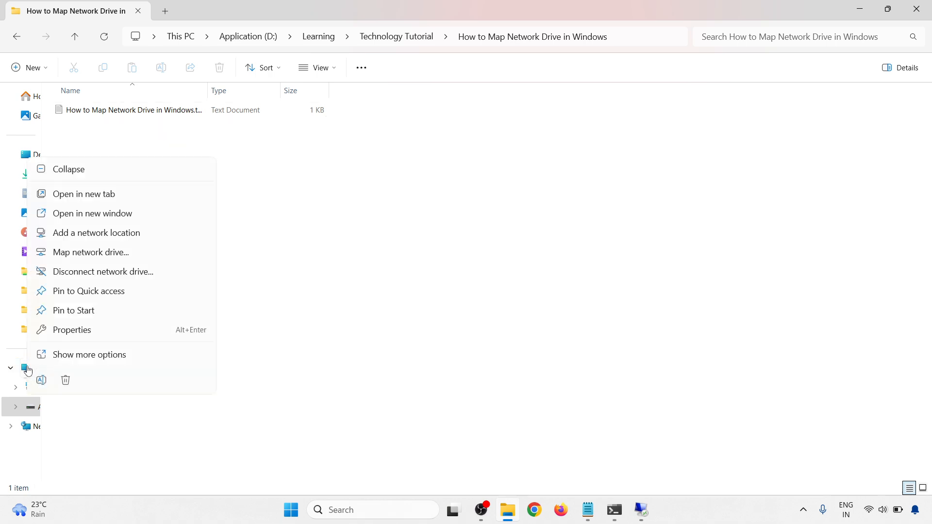
click(77, 257)
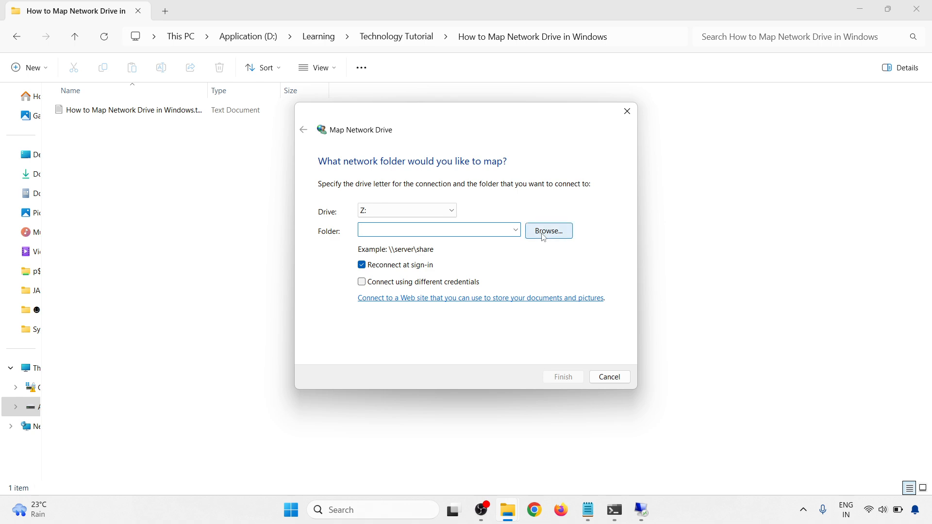
Copy \\192.168.1.4\forShareinNetwork from the local note and connect it as the folder for drive Z:.
mouse_move(588, 509)
click(631, 451)
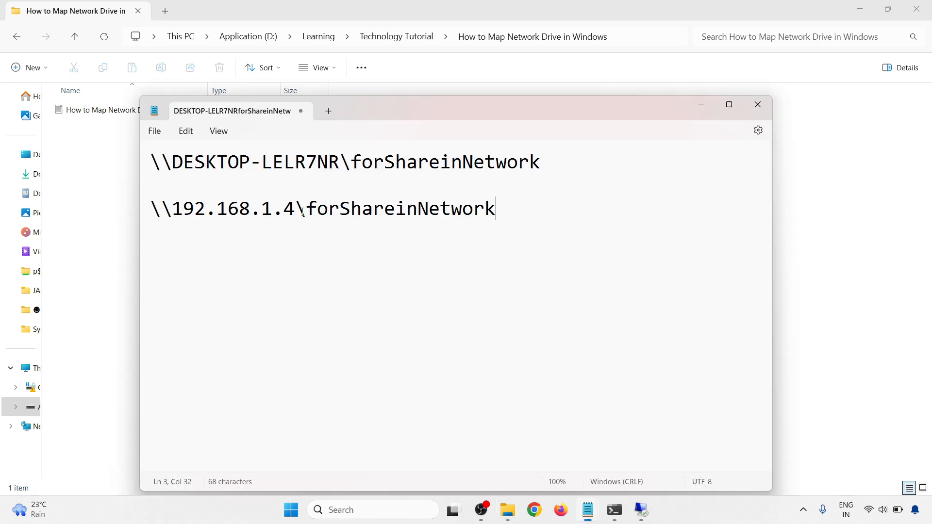
drag(504, 209, 111, 206)
key(ctrl+c)
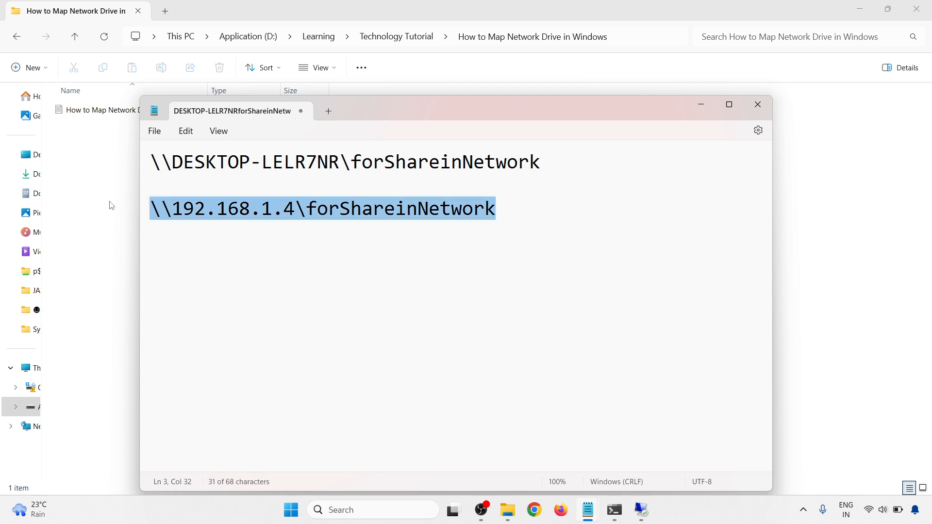
click(702, 107)
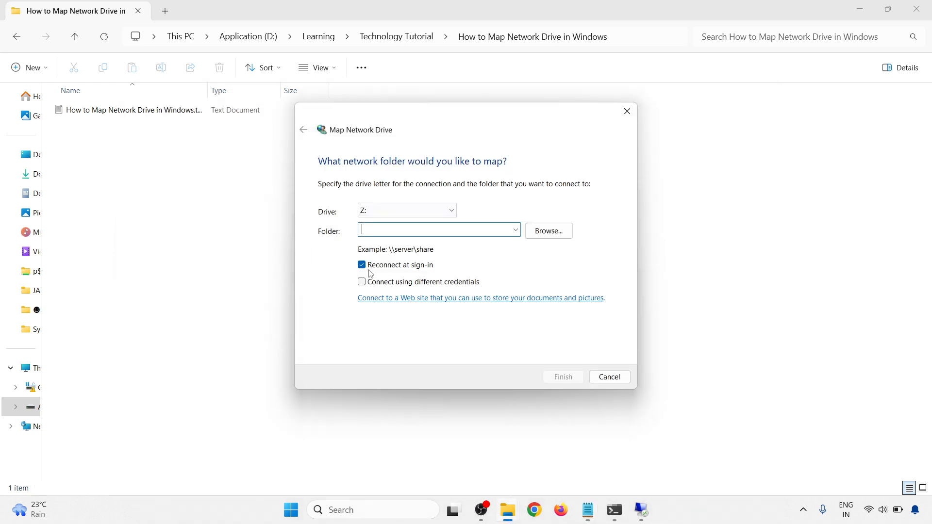
key(ctrl+v)
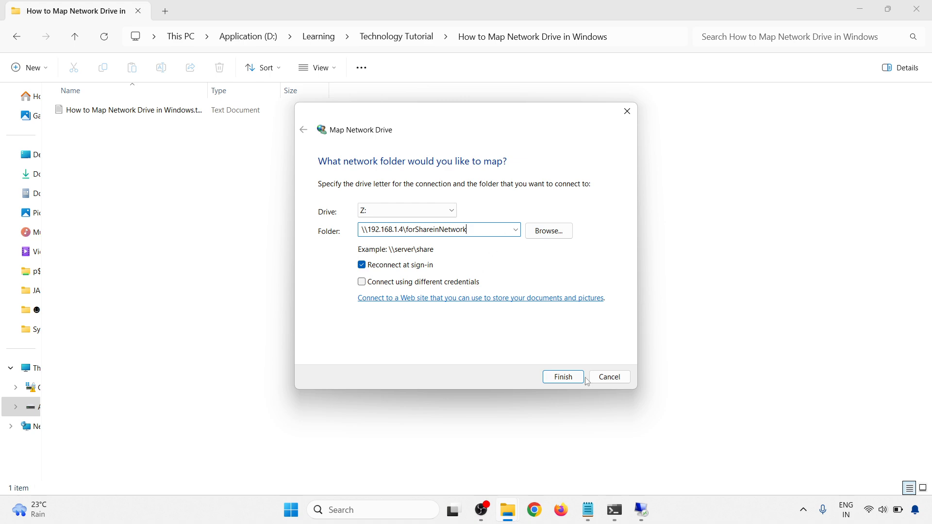
click(564, 378)
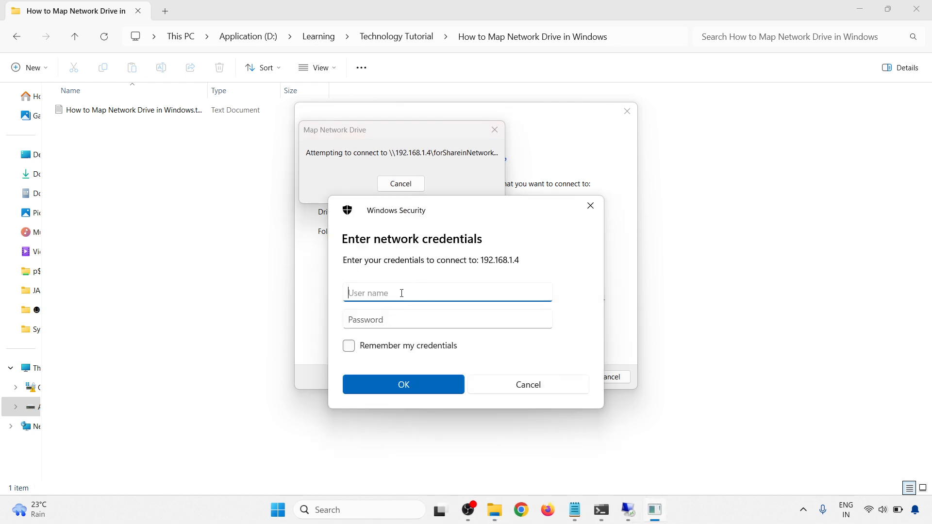
Sign in to 192.168.1.4 as administrator with the account password and maximize the mapped drive's window.
text(ad)
key(Tab)
text(****)
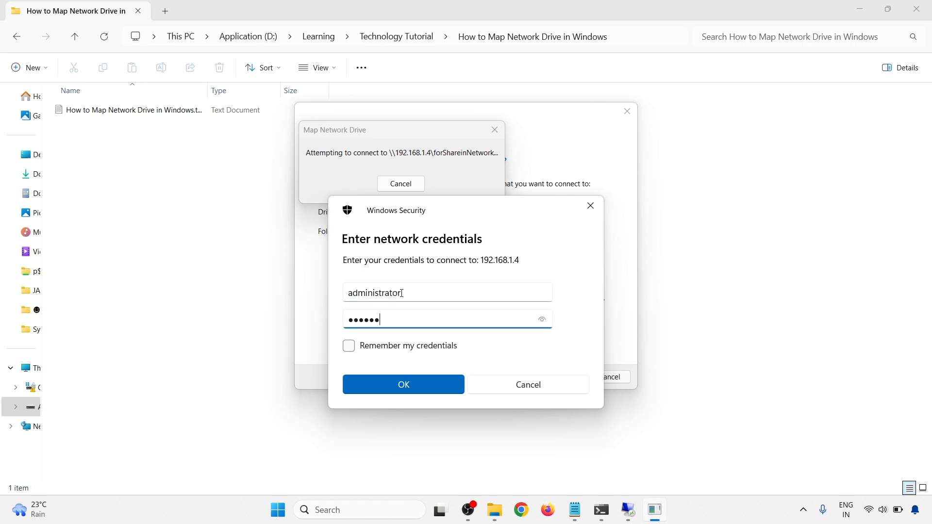
click(398, 383)
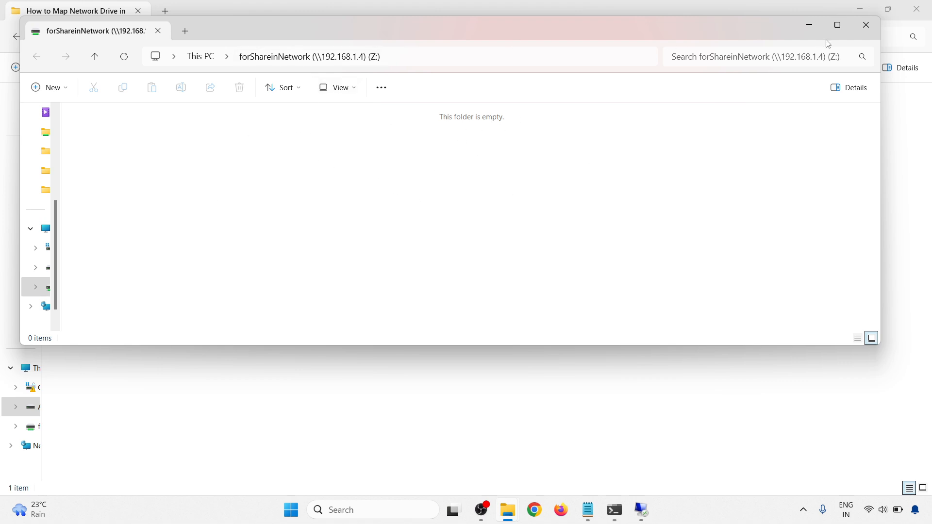
click(838, 25)
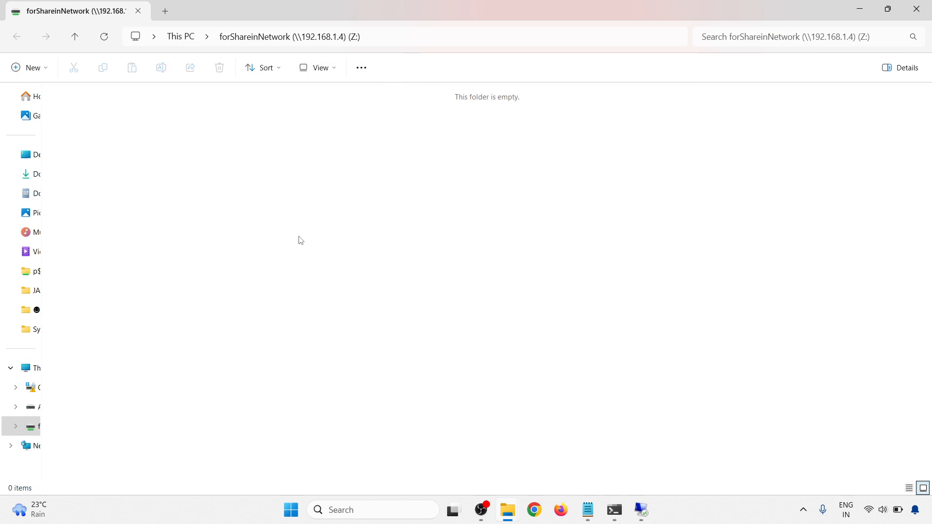
Create a text document in the mapped Z: drive, keep its default name, and open it.
right_click(238, 174)
mouse_move(289, 268)
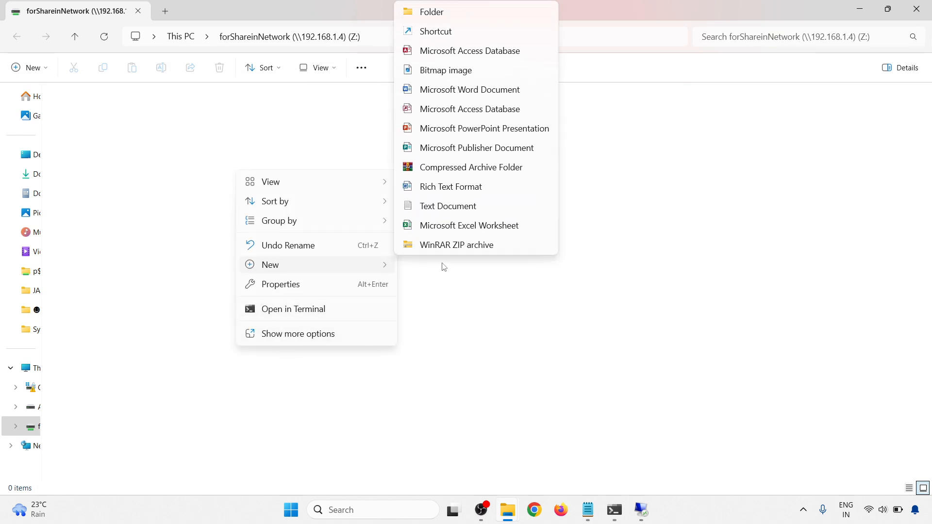
click(435, 206)
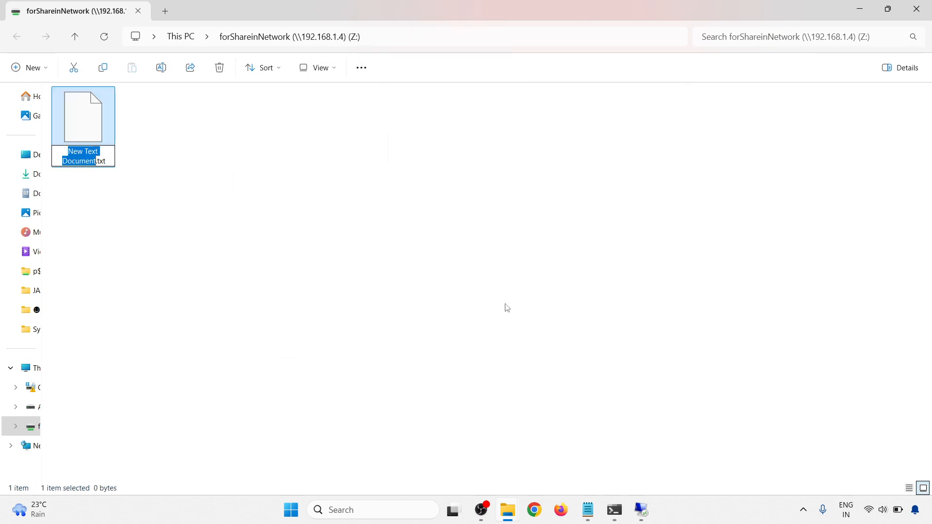
key(Return)
key(Return)
Write "hello network map folder." in the new text document, save and close it, and minimize Notepad.
text(hello)
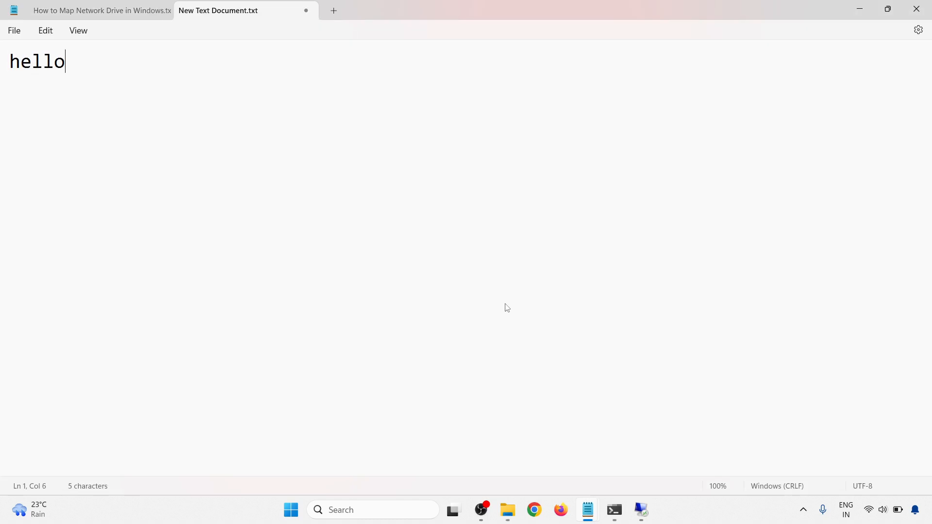
text( newt)
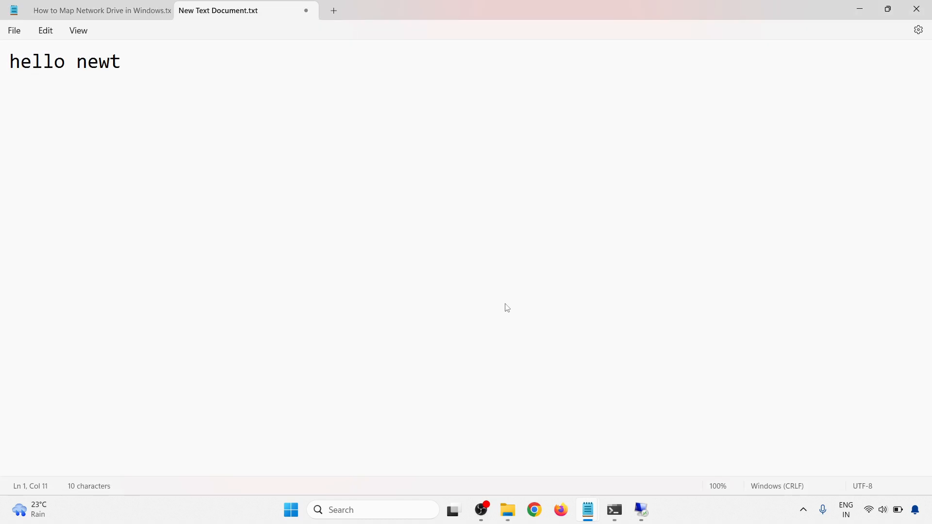
text(o)
key(BackSpace)
key(BackSpace)
key(BackSpace)
text(two)
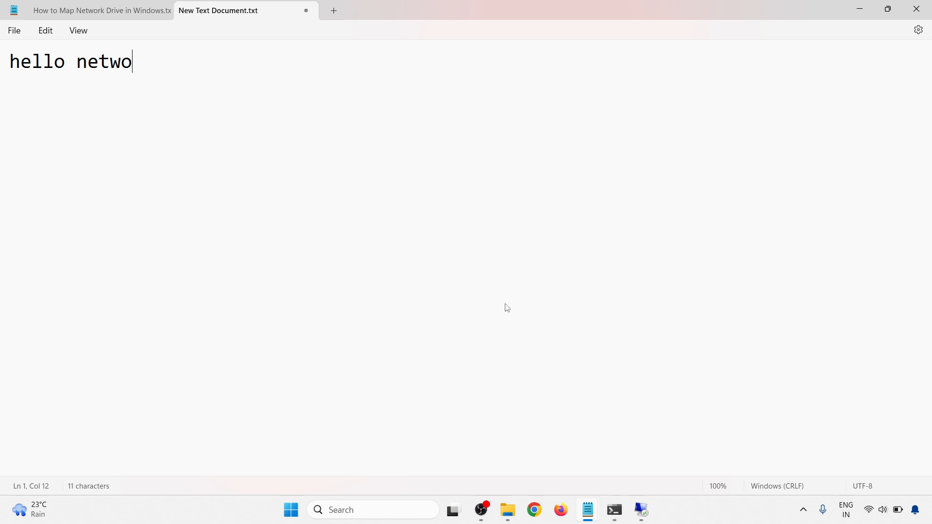
text(rk map driv)
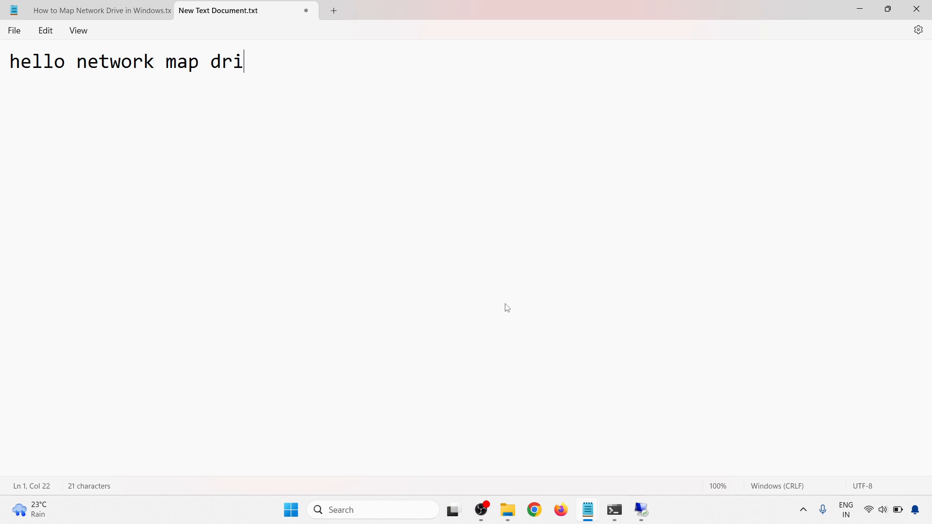
key(BackSpace)
key(BackSpace)
key(BackSpace)
key(BackSpace)
text(folder.)
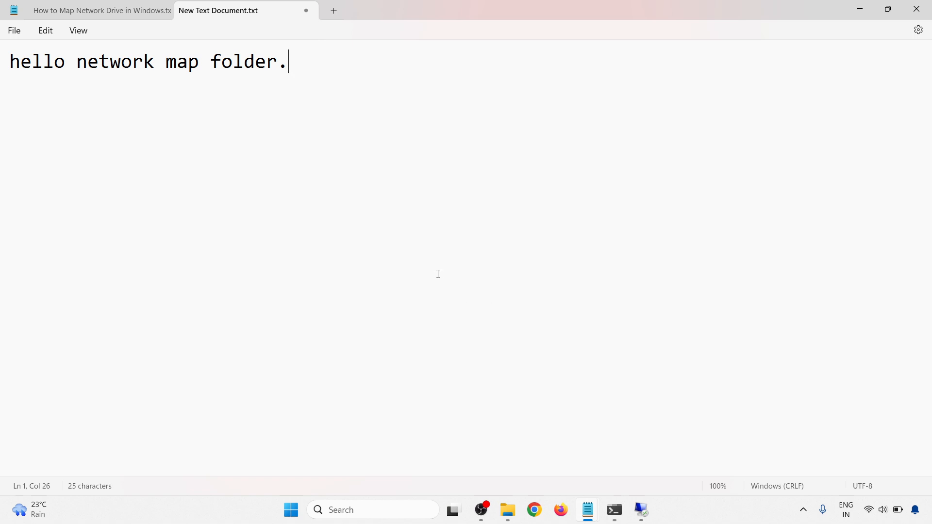
click(306, 11)
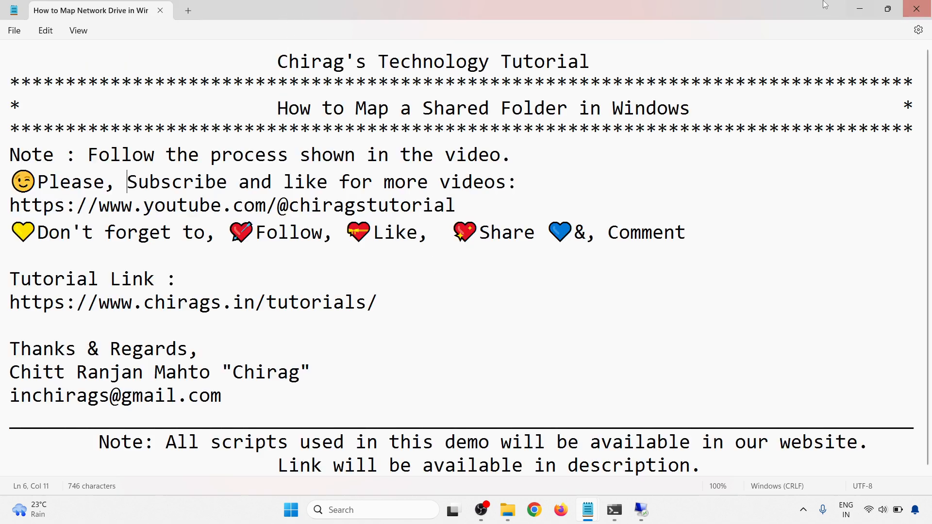
click(864, 8)
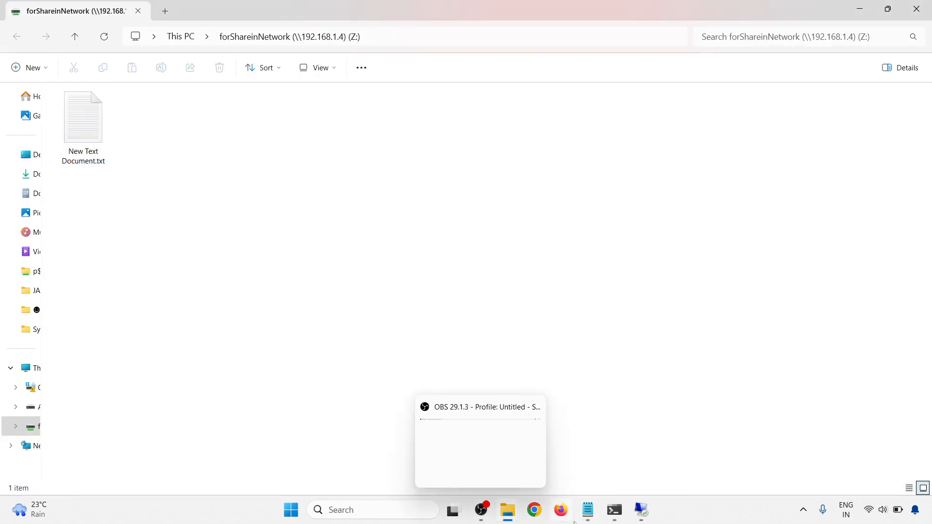
On the remote computer, check the text document's content in D:\forShareinNetwork, close it, and minimize the remote session.
click(640, 510)
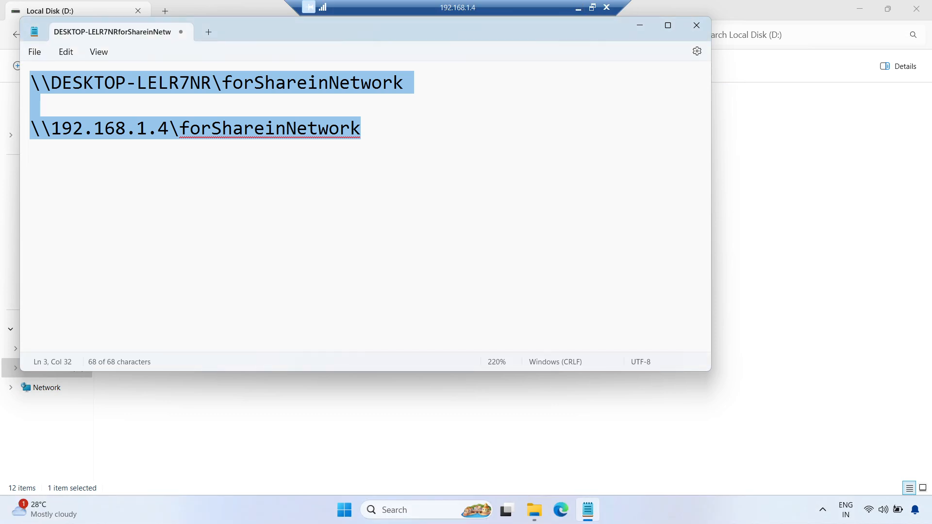
click(452, 426)
click(162, 314)
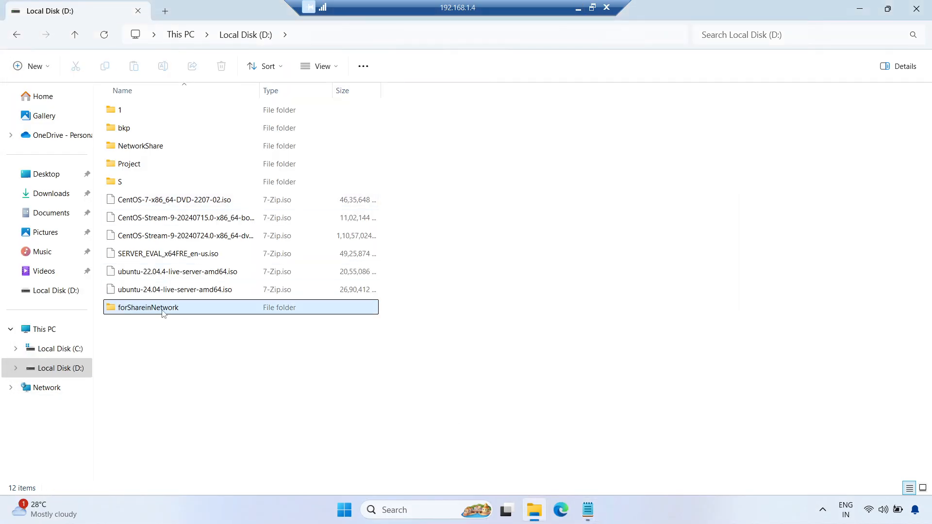
double_click(196, 313)
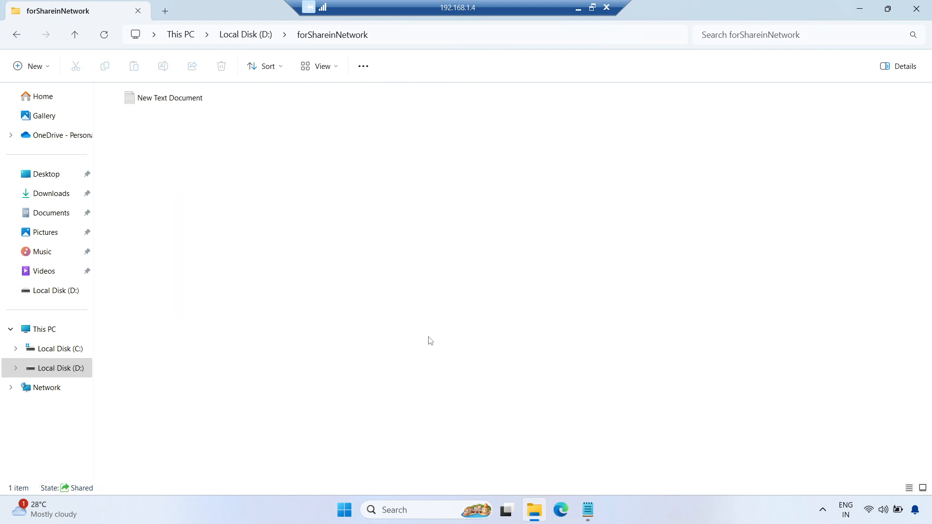
double_click(169, 98)
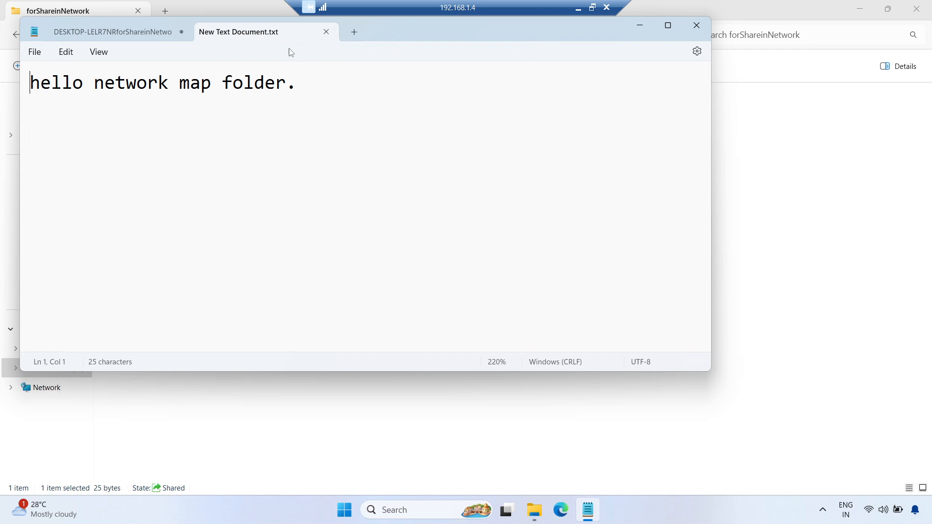
click(326, 31)
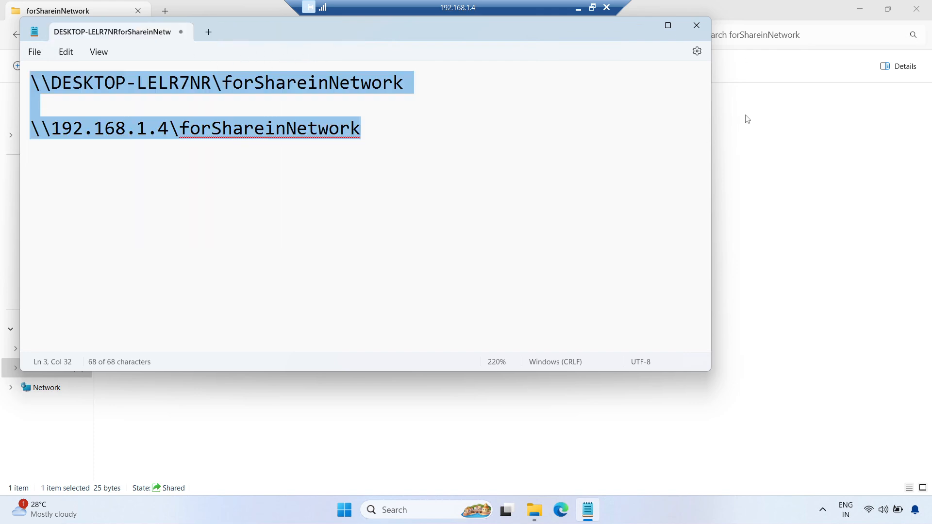
click(761, 133)
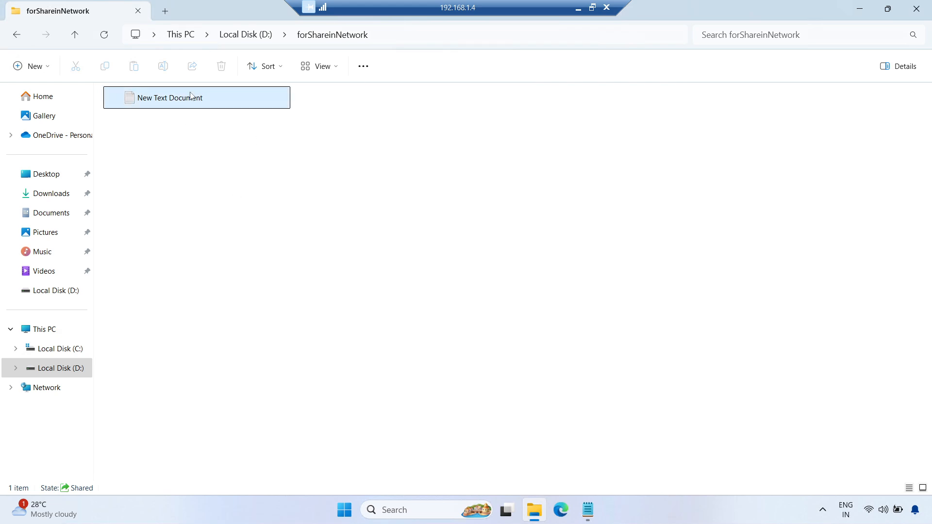
click(578, 8)
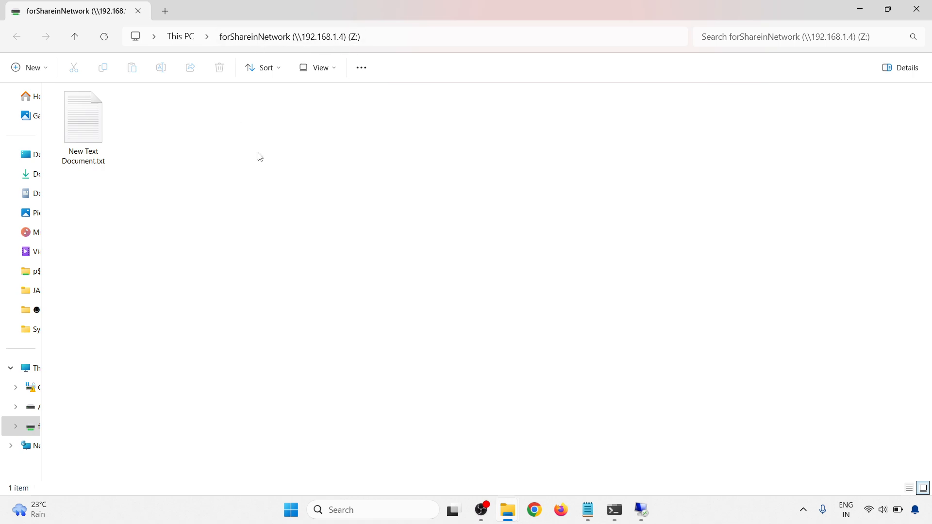
Show the mapped Z: drive under This PC on the local computer and switch the drives to larger icons.
click(588, 510)
click(179, 38)
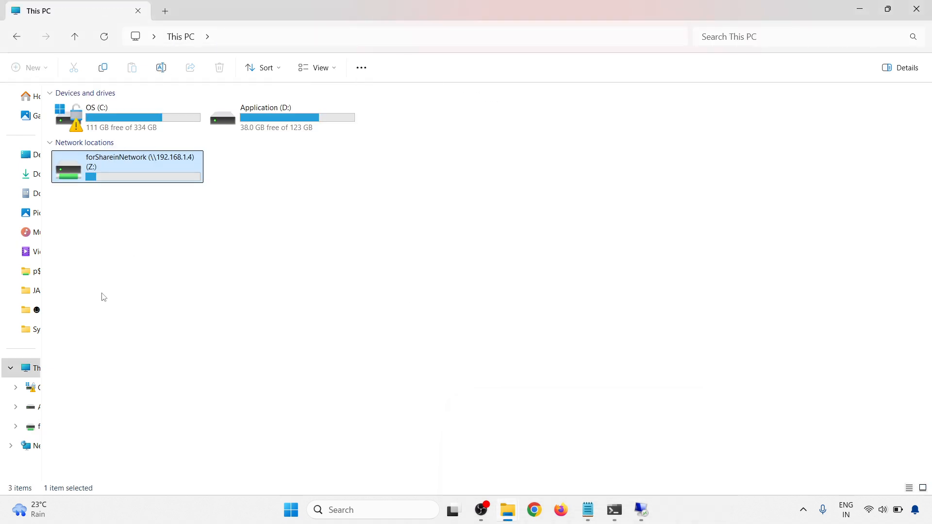
click(143, 293)
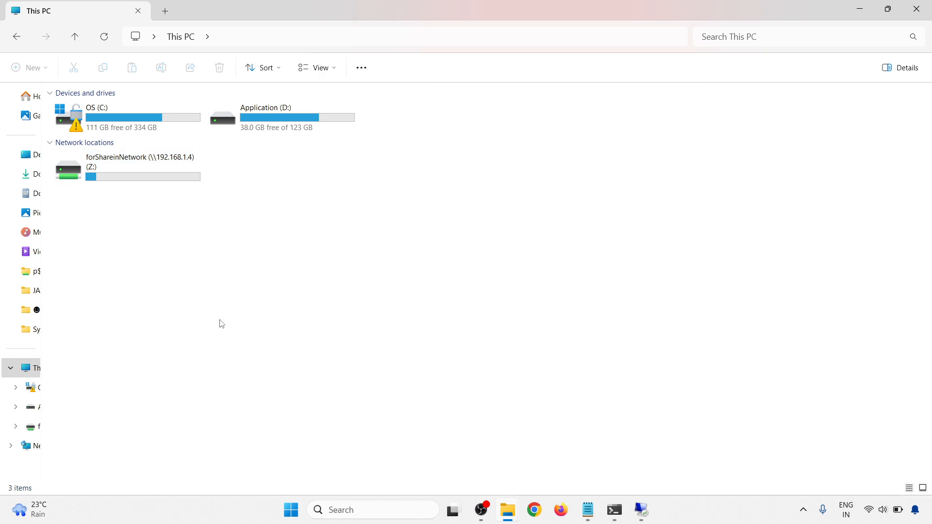
scroll(229, 167, up, 4)
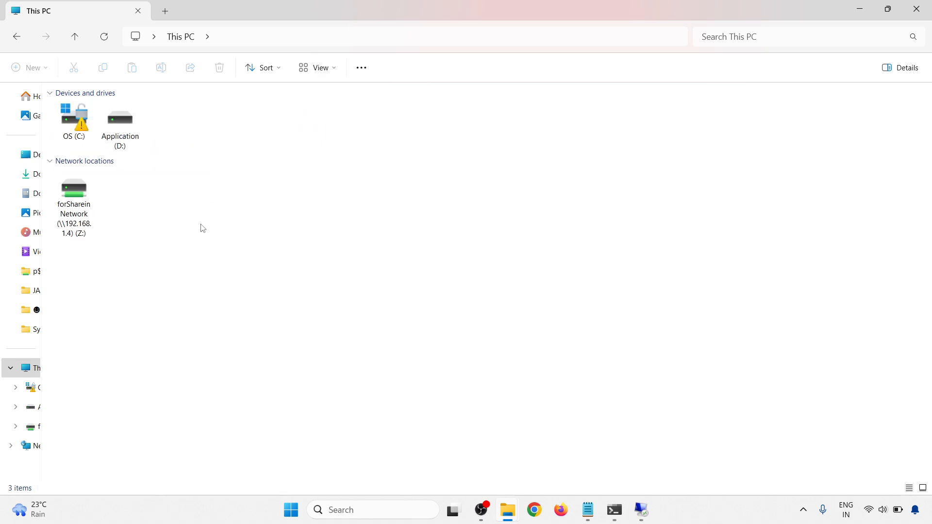
Display the drives in This PC as tiles.
scroll(203, 228, up, 1)
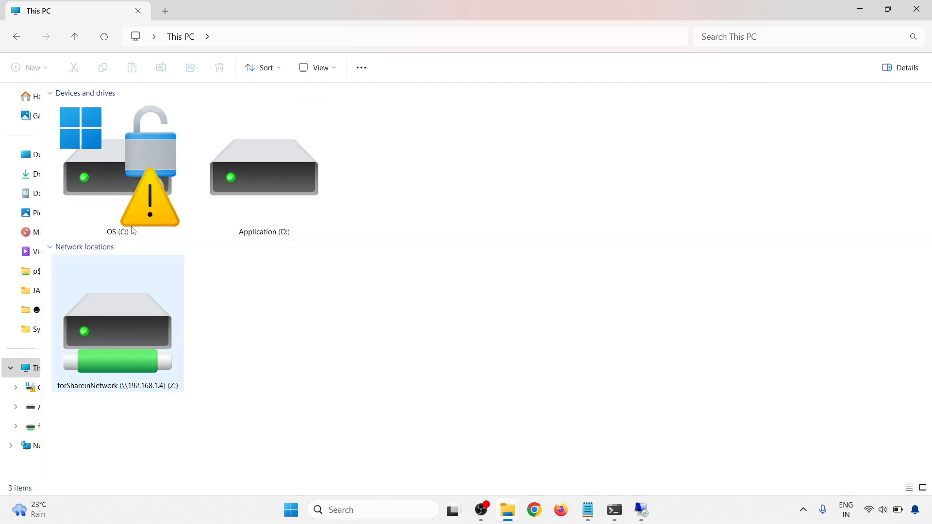
click(318, 68)
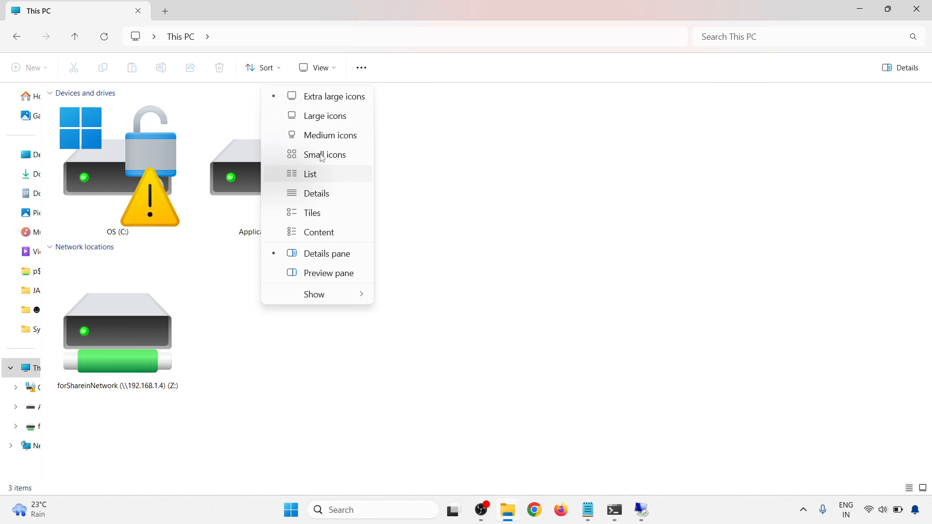
click(315, 214)
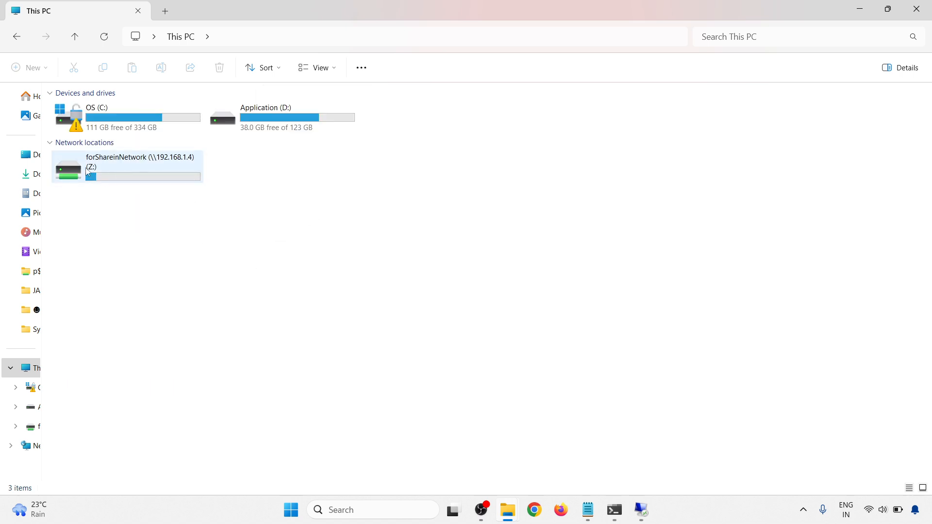
Select the C:, D: and mapped Z: drives in turn, check the Z: drive's free space and total size, and clear the selection.
click(114, 125)
click(252, 127)
click(117, 169)
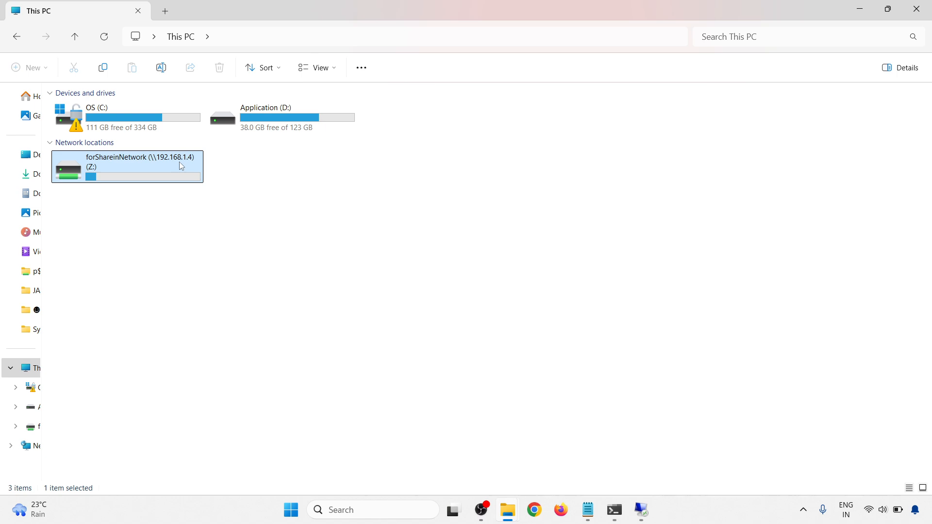
mouse_move(193, 165)
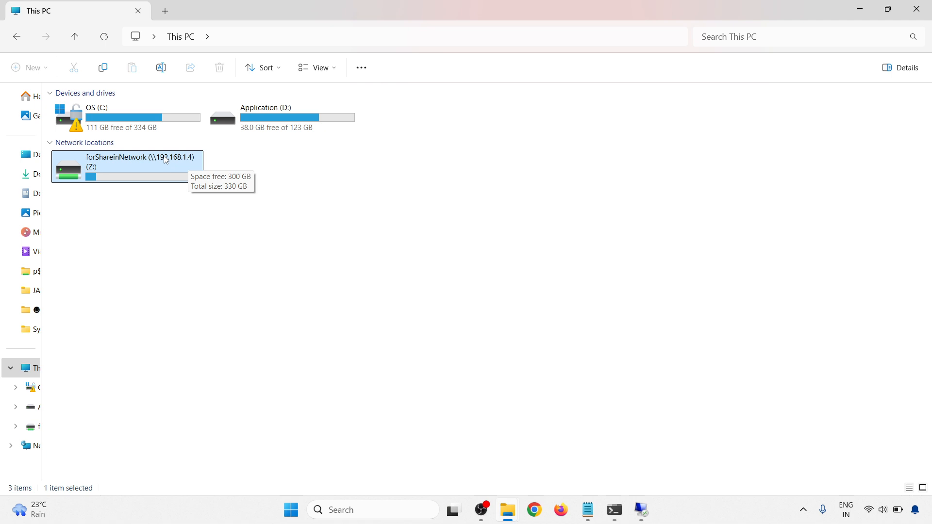
click(289, 325)
Switch to Notepad and show the notes titled "How to Map a Shared Folder in Windows".
mouse_move(592, 514)
click(534, 442)
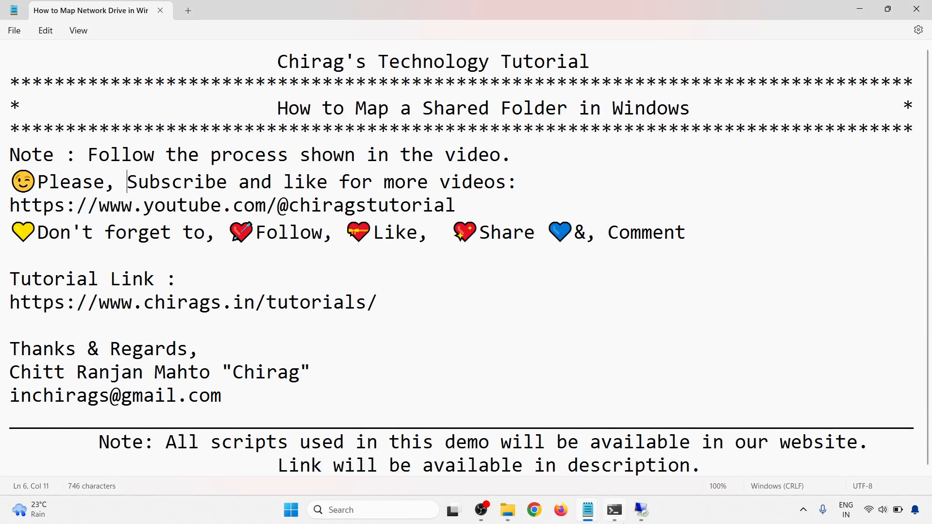
mouse_move(626, 514)
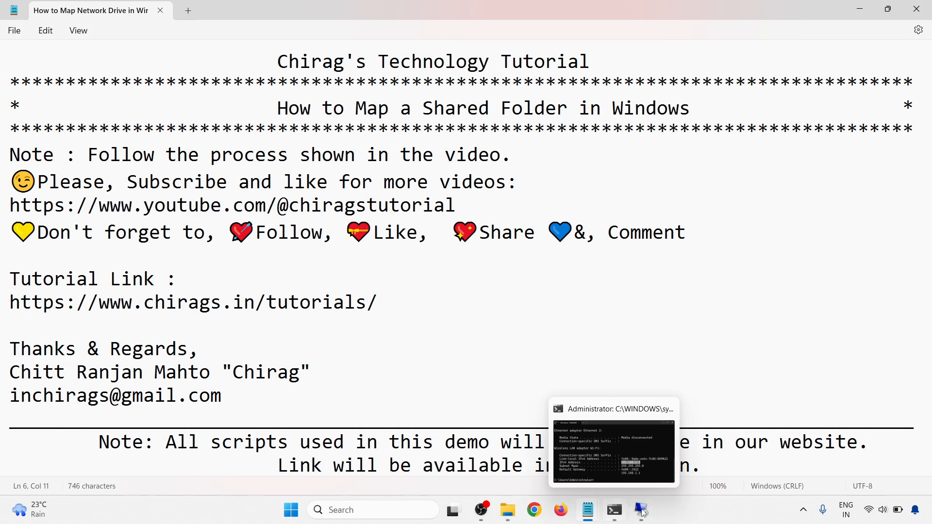
click(713, 518)
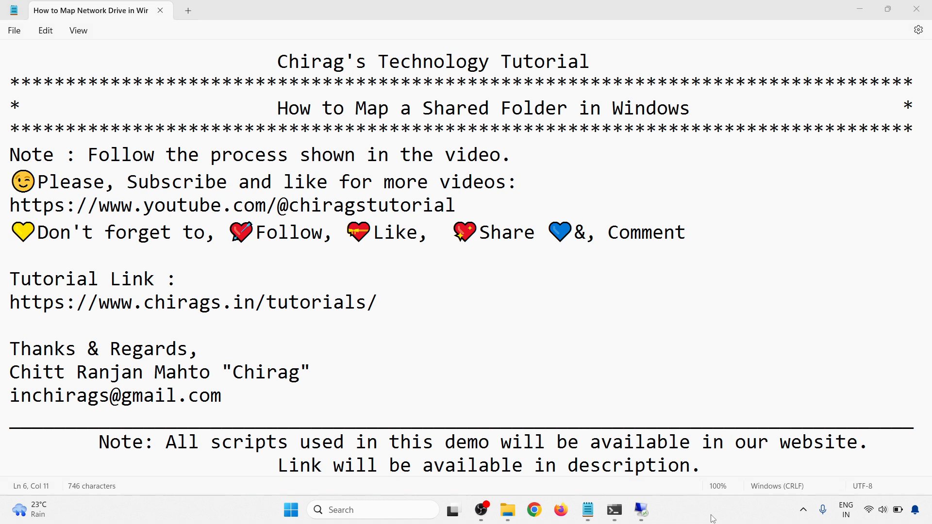